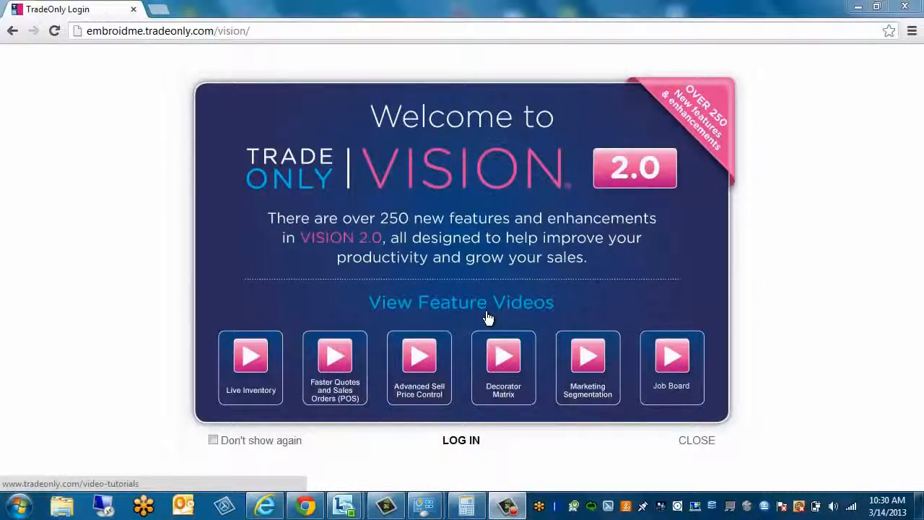
Dismiss the welcome screen and log in with the training account's email and password
{"action": "left_click", "coordinate": [462, 440]}
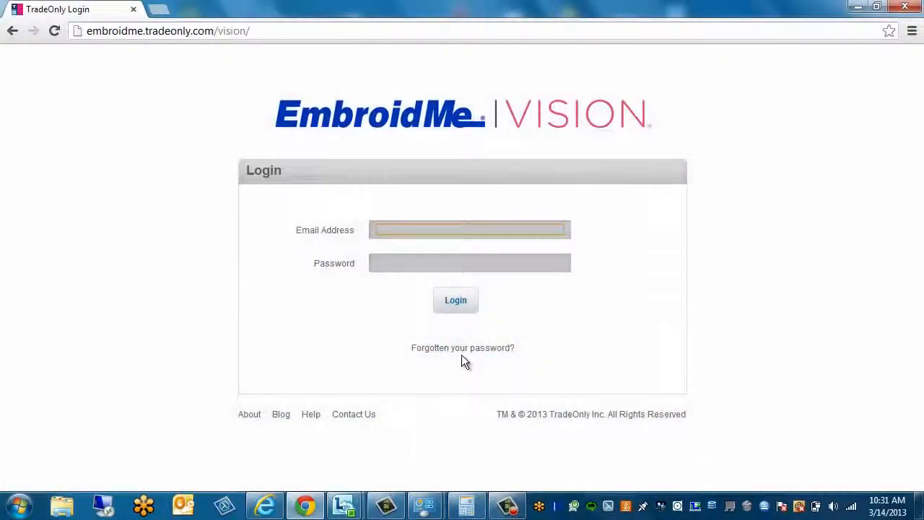
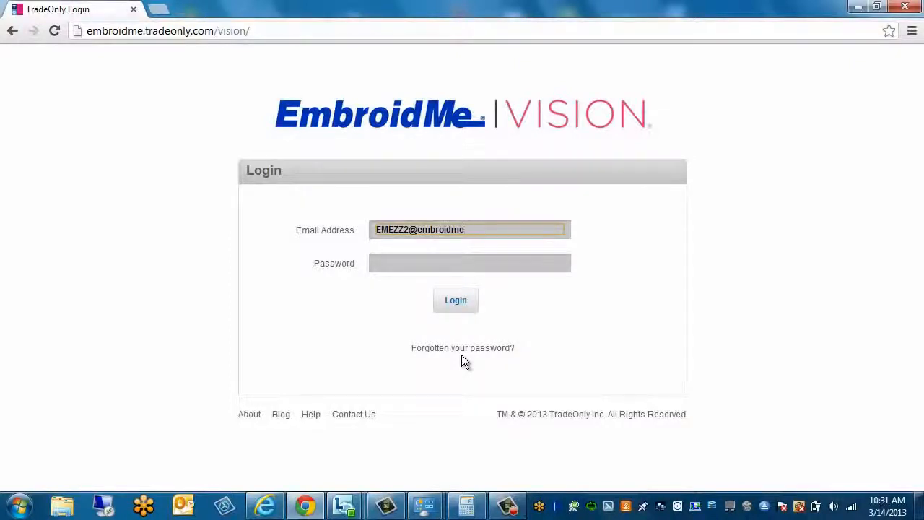
{"action": "key", "text": "Tab"}
{"action": "type", "text": "••••••"}
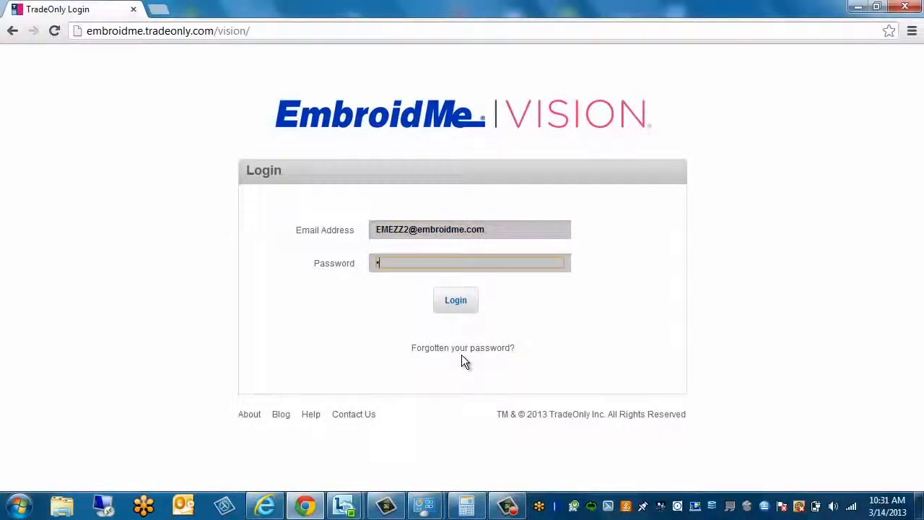
{"action": "type", "text": "•••••••"}
{"action": "key", "text": "Return"}
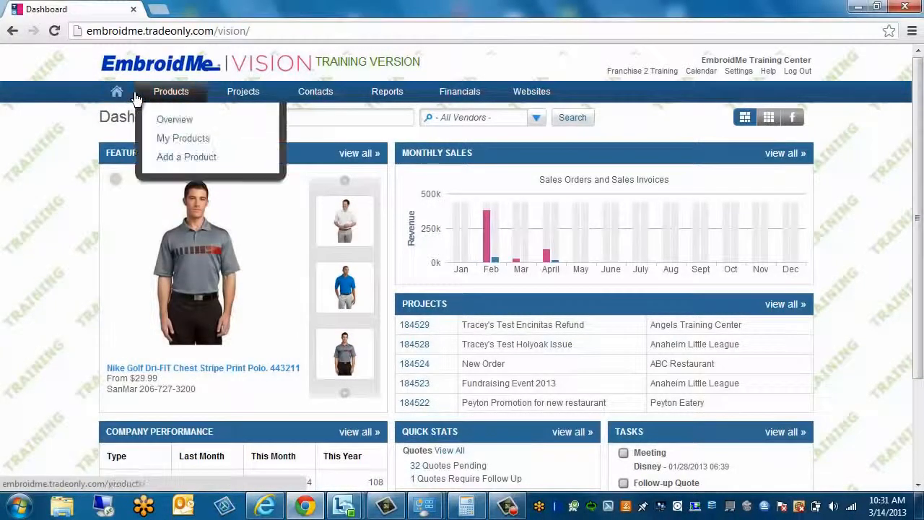
{"action": "mouse_move", "coordinate": [232, 98]}
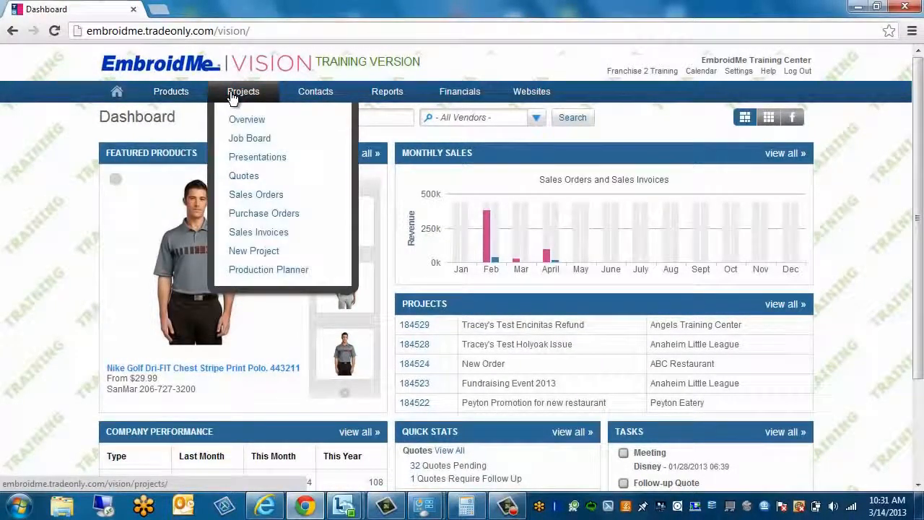
{"action": "mouse_move", "coordinate": [175, 99]}
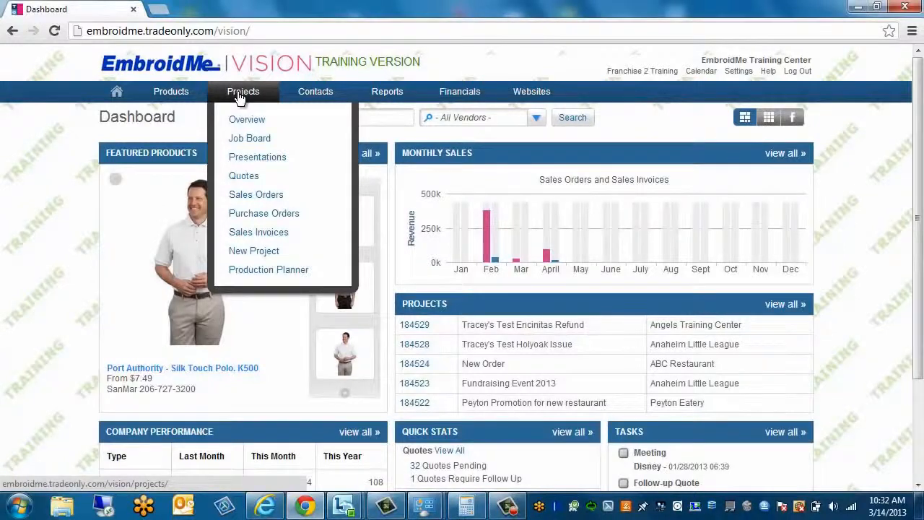
{"action": "mouse_move", "coordinate": [320, 95]}
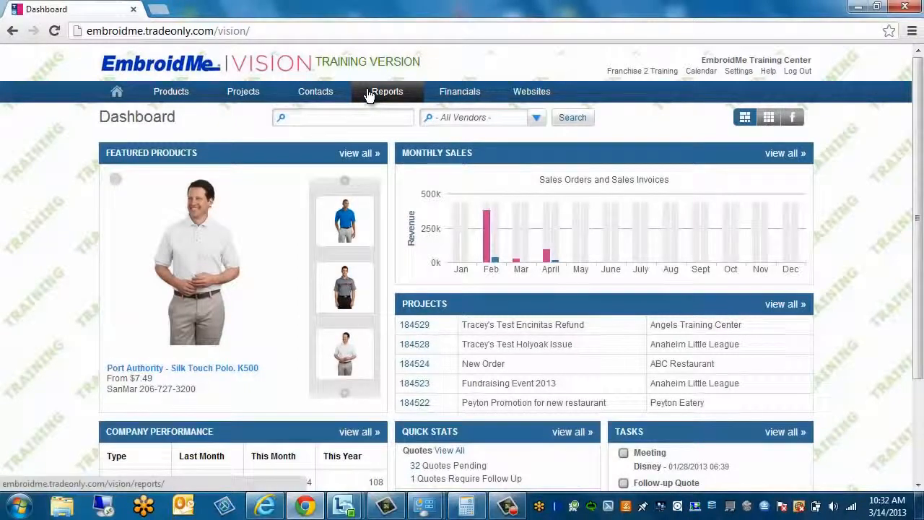
{"action": "mouse_move", "coordinate": [466, 103]}
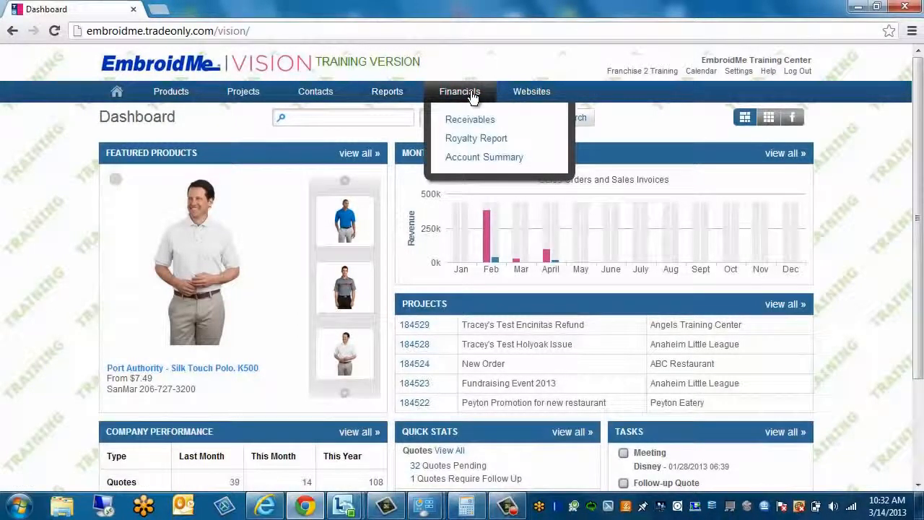
{"action": "mouse_move", "coordinate": [471, 124]}
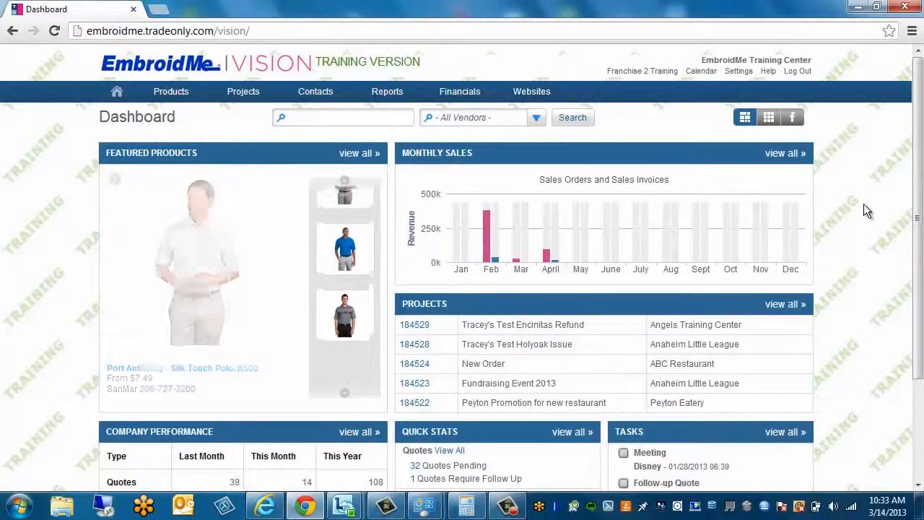
{"action": "scroll", "coordinate": [863, 204], "scroll_direction": "down", "scroll_amount": 1}
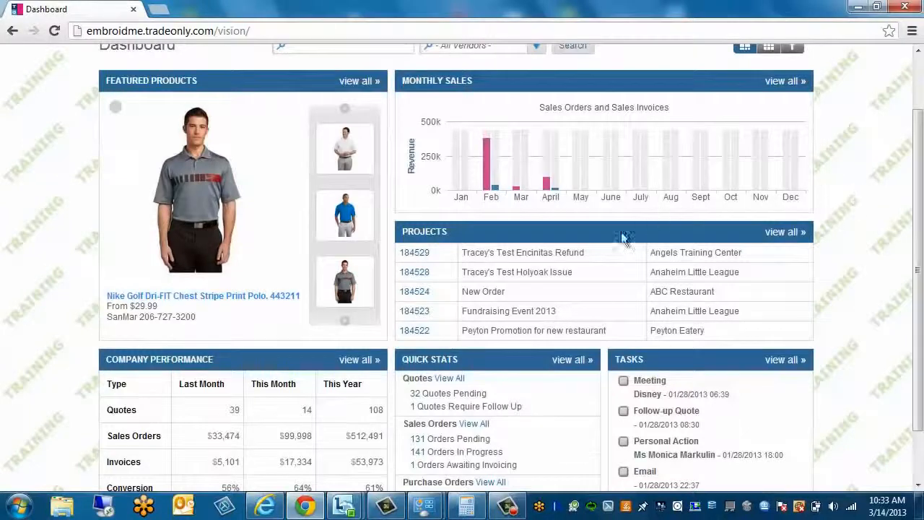
{"action": "mouse_move", "coordinate": [138, 148]}
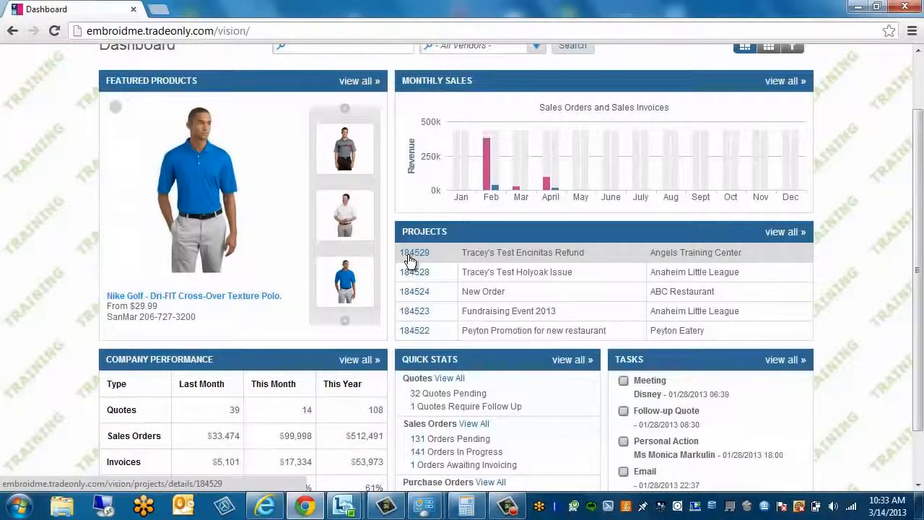
{"action": "scroll", "coordinate": [412, 254], "scroll_direction": "down", "scroll_amount": 1}
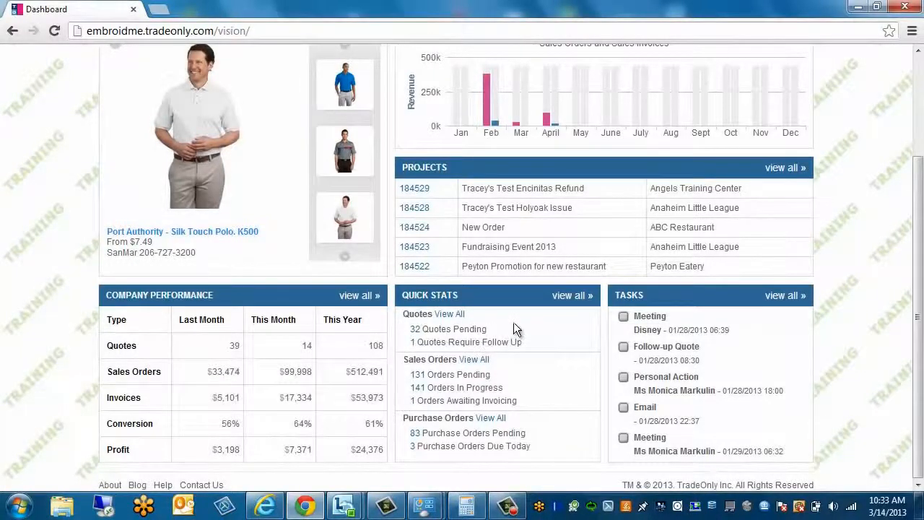
{"action": "mouse_move", "coordinate": [746, 351]}
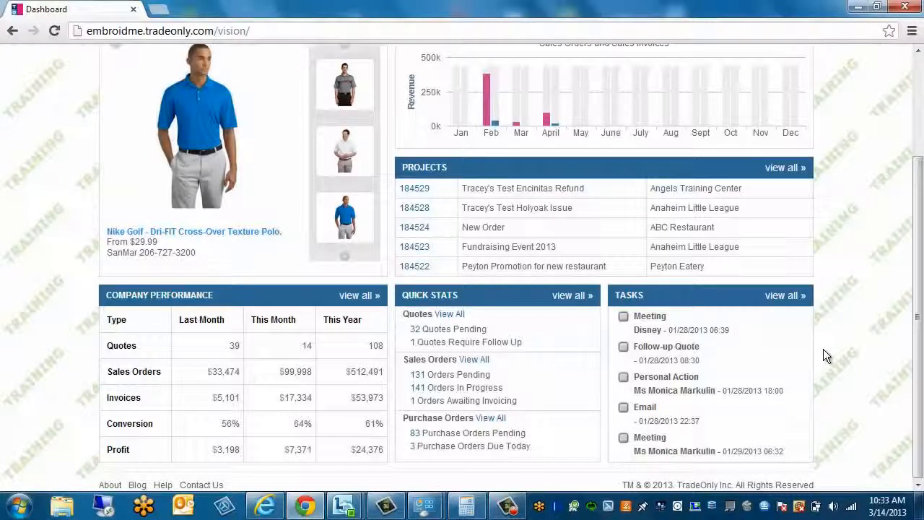
{"action": "mouse_move", "coordinate": [794, 361]}
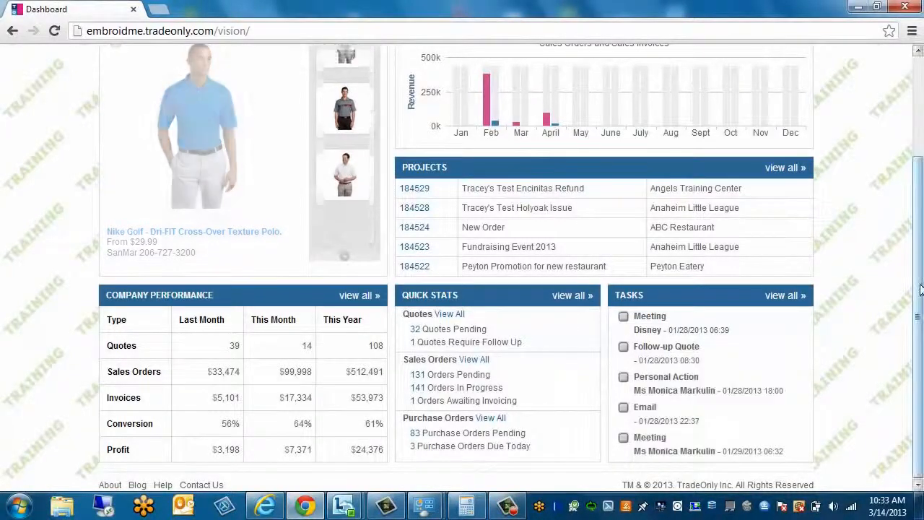
{"action": "left_click_drag", "start_coordinate": [921, 288], "coordinate": [923, 137]}
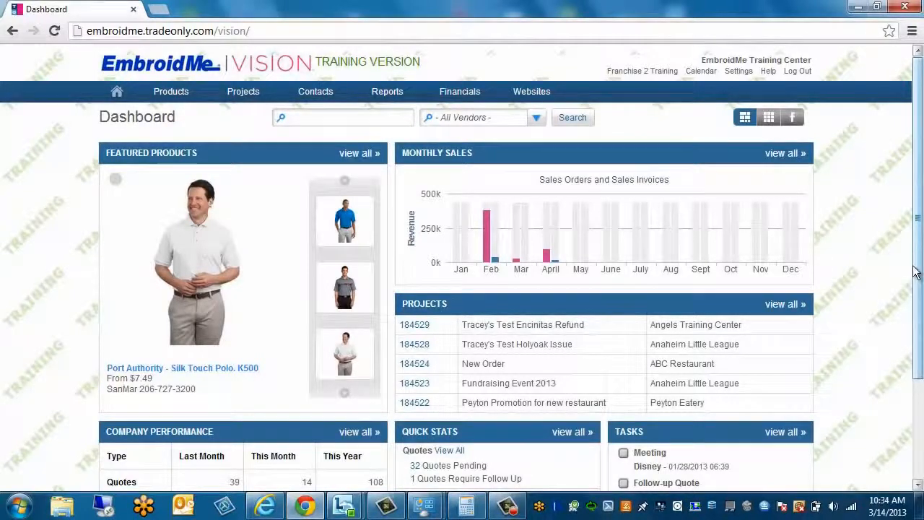
Open My Calendar and scroll through the March 2013 employee calendars
{"action": "left_click", "coordinate": [702, 71]}
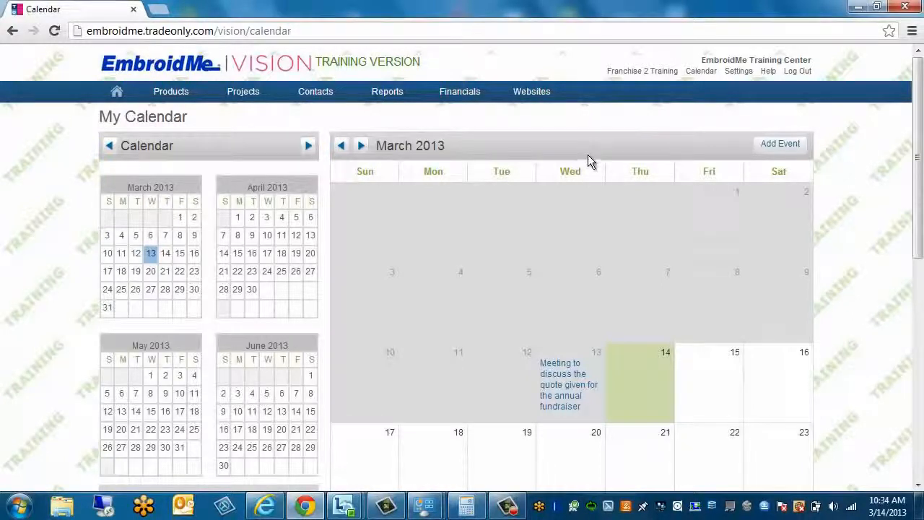
{"action": "scroll", "coordinate": [597, 173], "scroll_direction": "down", "scroll_amount": 2}
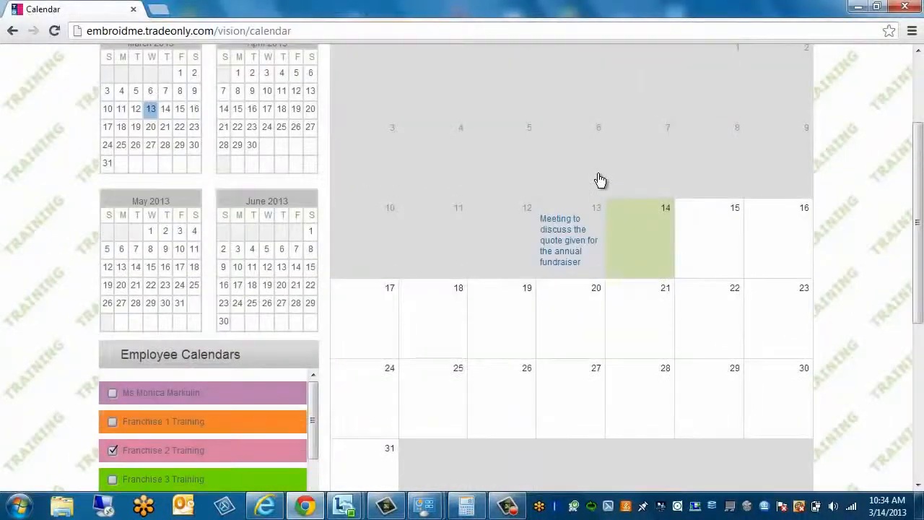
{"action": "mouse_move", "coordinate": [605, 279]}
{"action": "scroll", "coordinate": [480, 299], "scroll_direction": "down", "scroll_amount": 2}
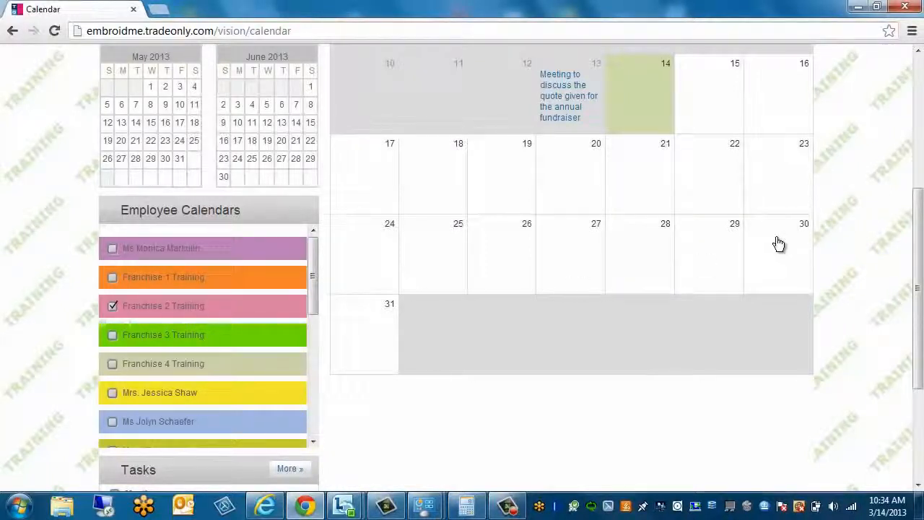
{"action": "scroll", "coordinate": [778, 244], "scroll_direction": "up", "scroll_amount": 1}
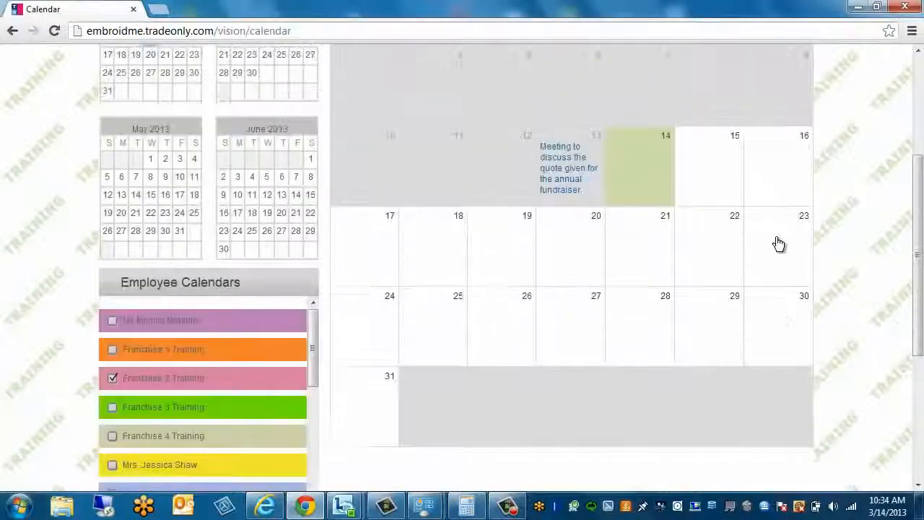
{"action": "scroll", "coordinate": [778, 244], "scroll_direction": "up", "scroll_amount": 1}
{"action": "scroll", "coordinate": [778, 244], "scroll_direction": "up", "scroll_amount": 2}
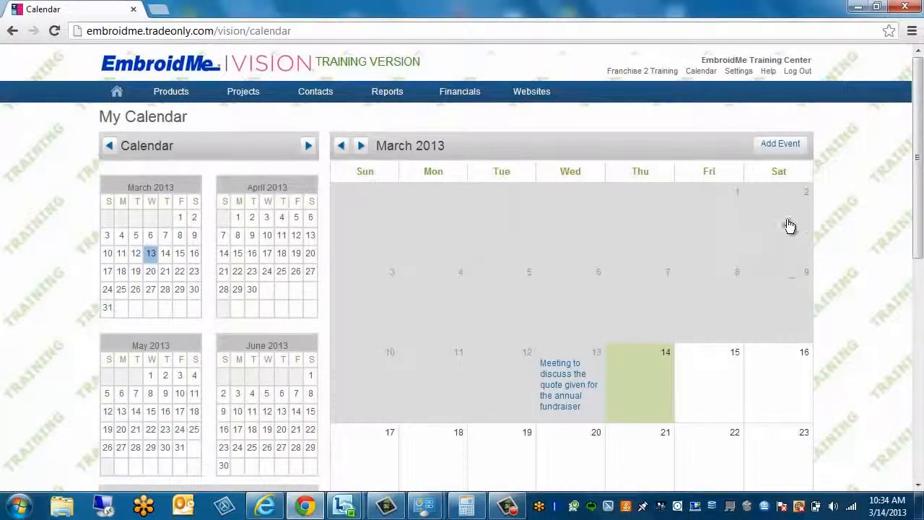
Add a Customer calendar entry allocated to Franchise 2 Training, then bring up the account lookup
{"action": "left_click", "coordinate": [778, 148]}
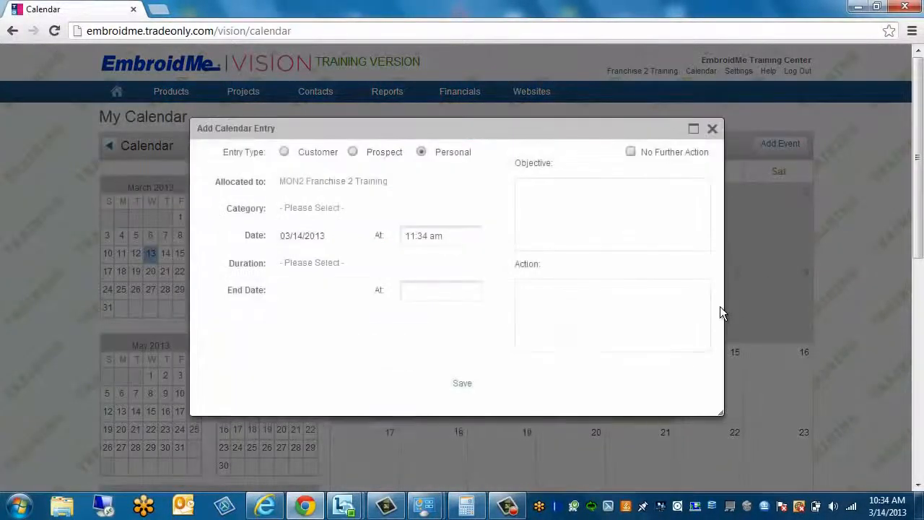
{"action": "left_click", "coordinate": [283, 152]}
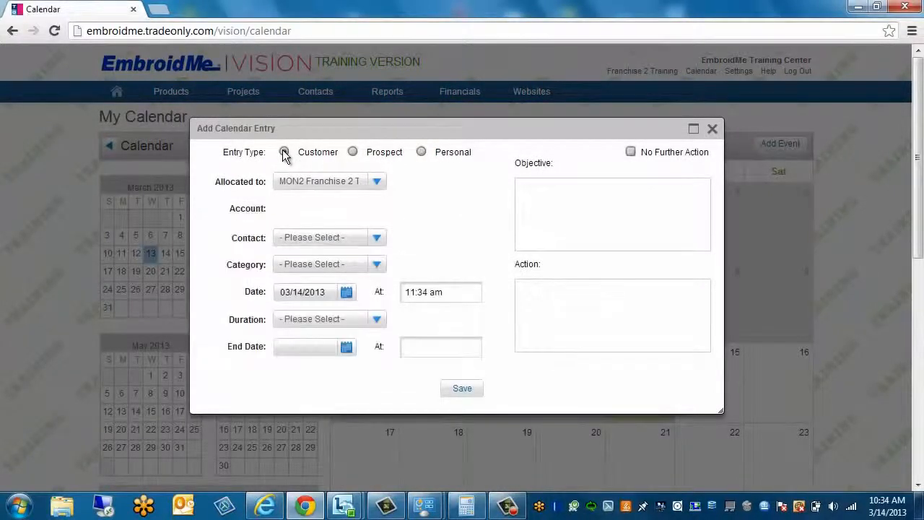
{"action": "left_click", "coordinate": [377, 184]}
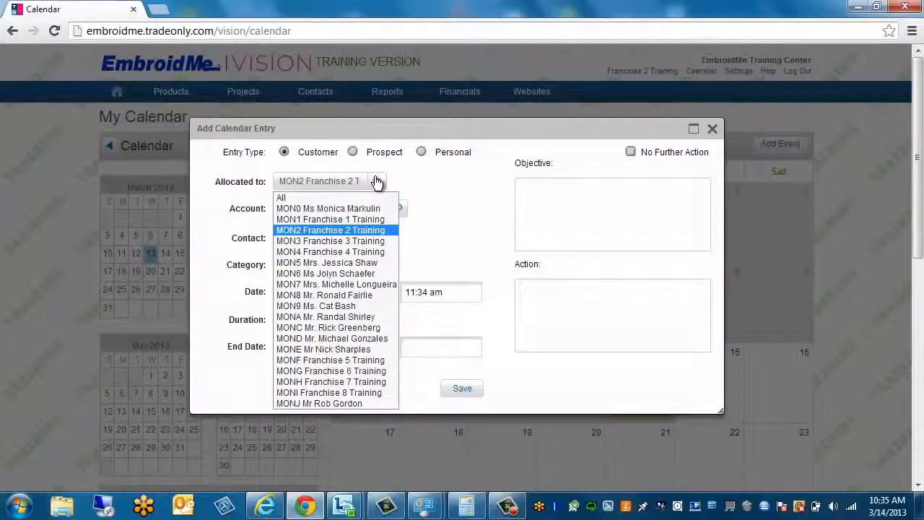
{"action": "left_click", "coordinate": [438, 182]}
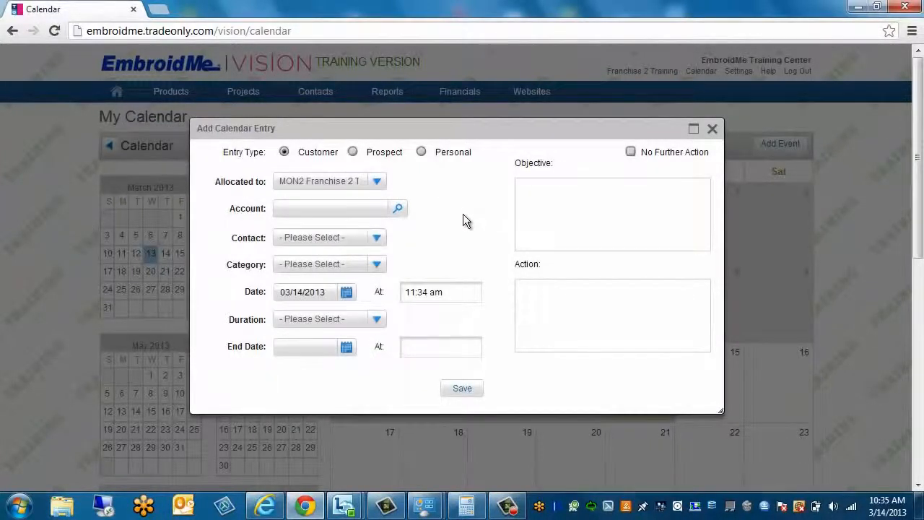
{"action": "left_click", "coordinate": [400, 210]}
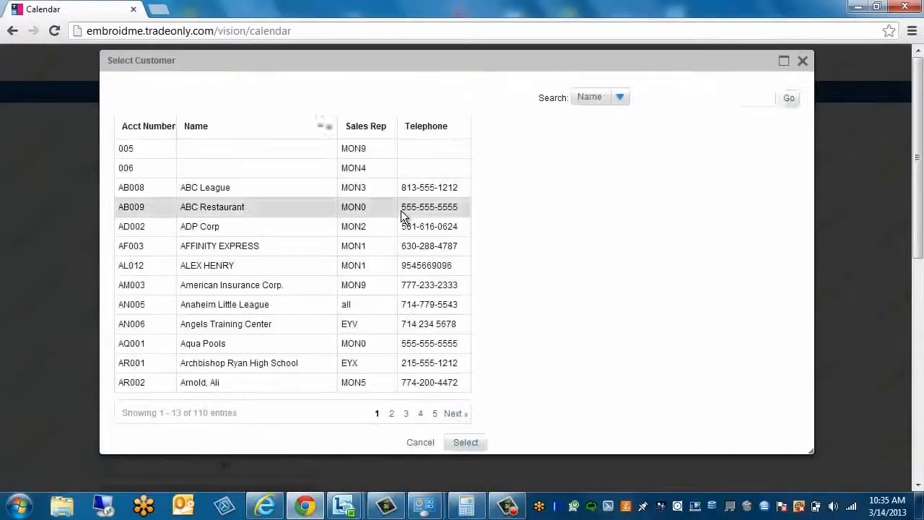
Select Anaheim Little League as the account, keep its contact, and choose Priority Call as the category
{"action": "left_click", "coordinate": [284, 302]}
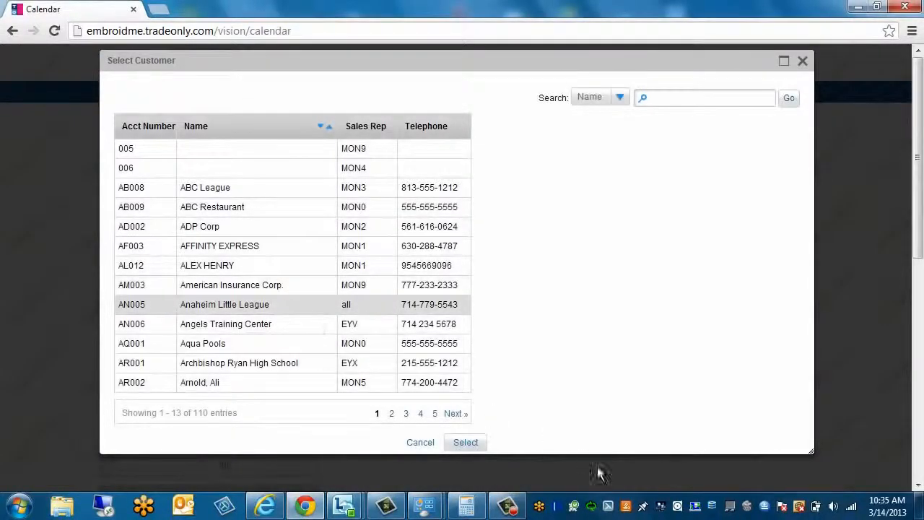
{"action": "left_click", "coordinate": [465, 444]}
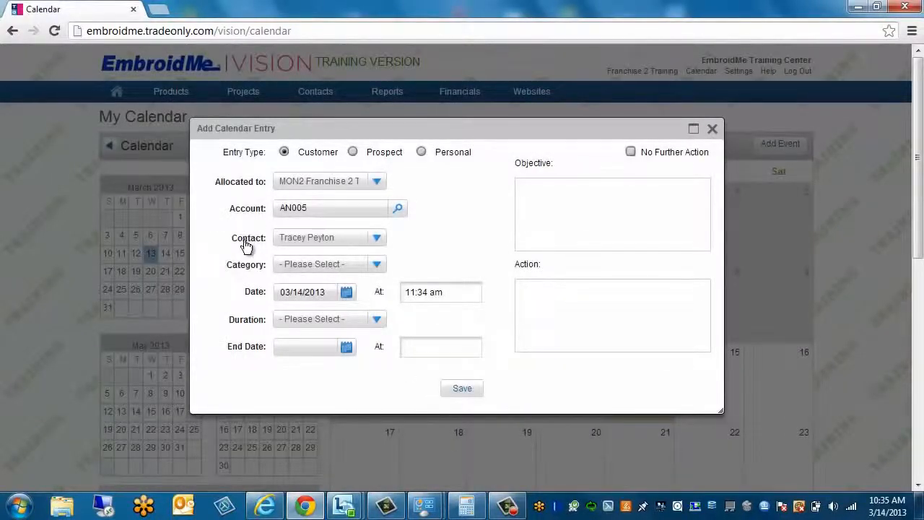
{"action": "left_click", "coordinate": [379, 239]}
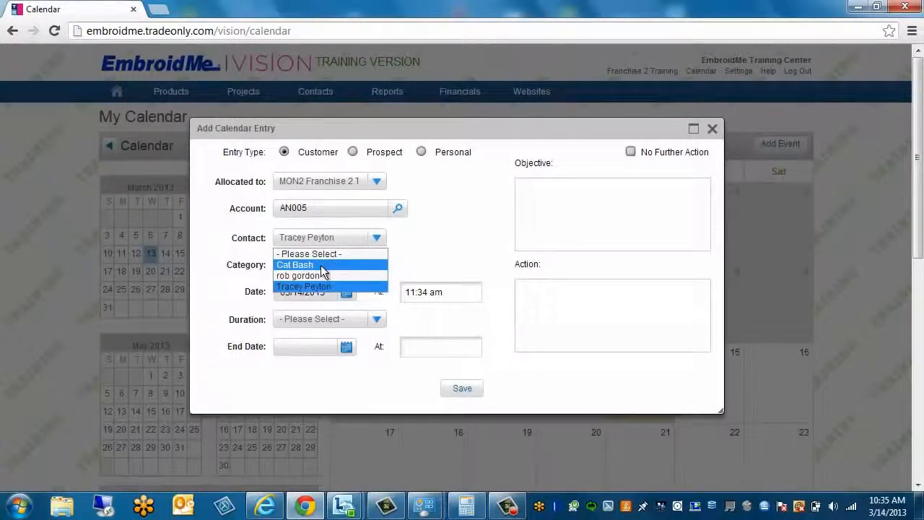
{"action": "left_click", "coordinate": [479, 239]}
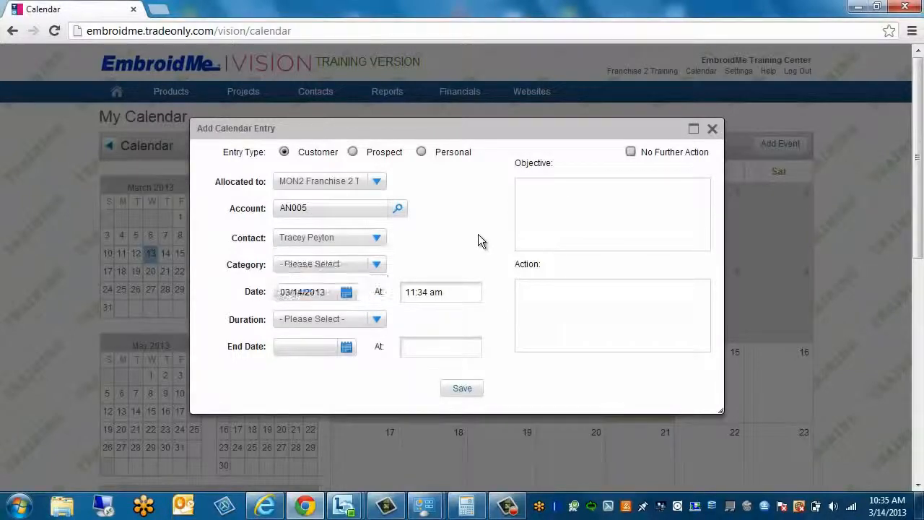
{"action": "left_click", "coordinate": [378, 267]}
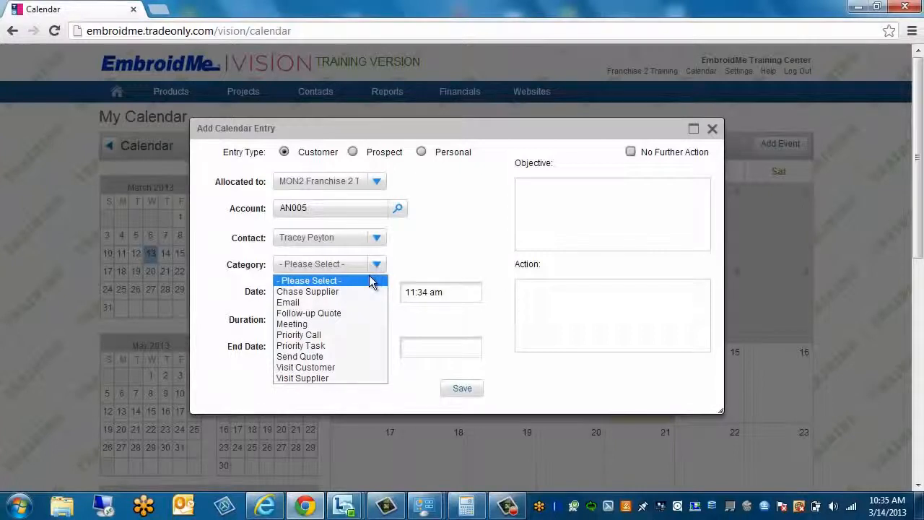
{"action": "left_click", "coordinate": [302, 336]}
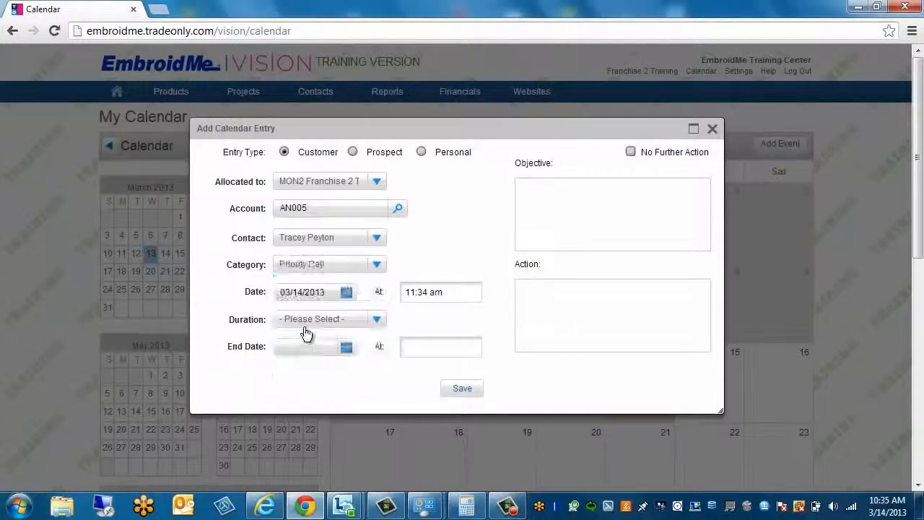
Set the 03/14/2013 entry to start at 1:00pm and last 30 Mins
{"action": "left_click", "coordinate": [348, 293]}
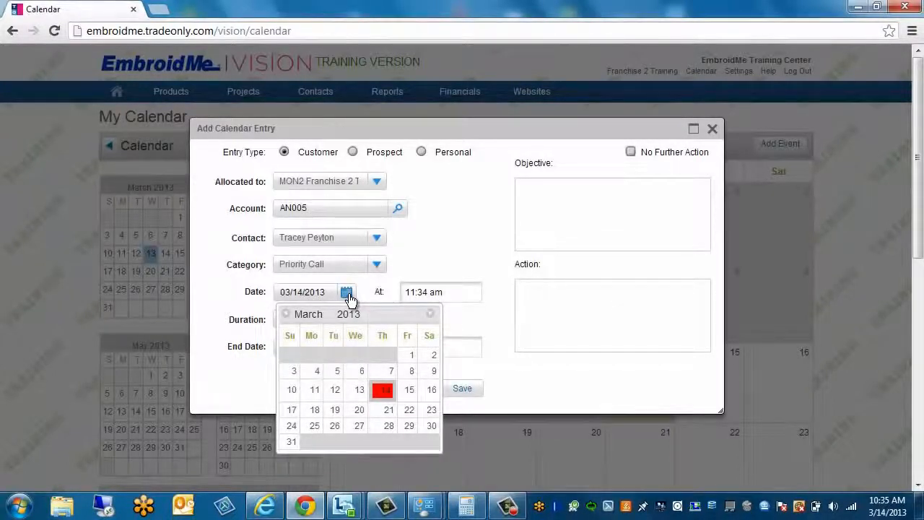
{"action": "left_click", "coordinate": [461, 258]}
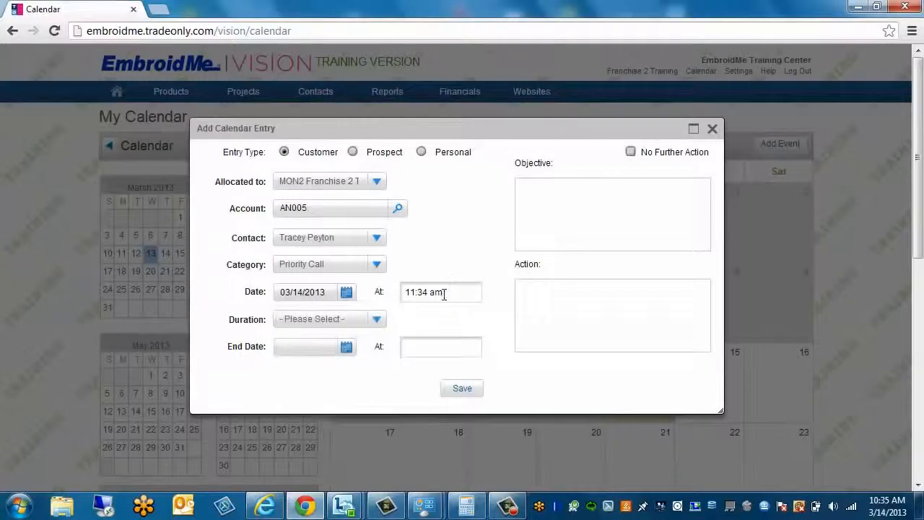
{"action": "left_click", "coordinate": [435, 292]}
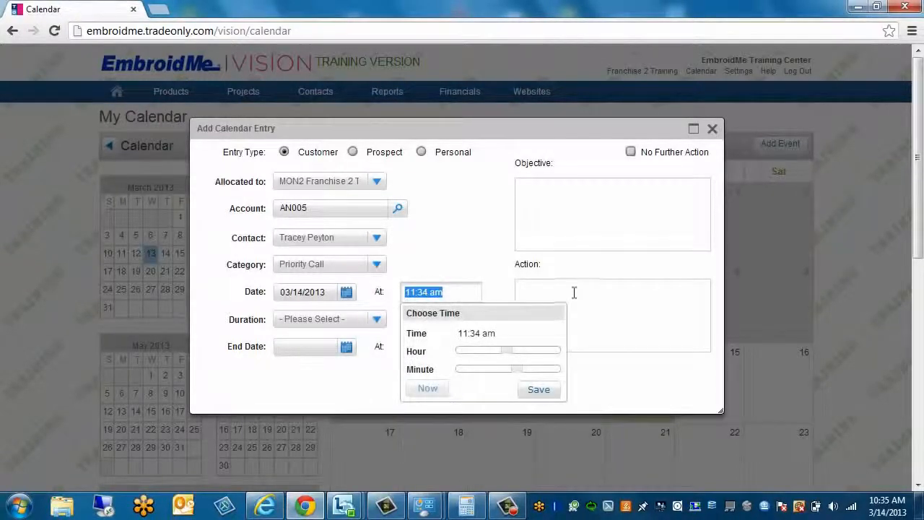
{"action": "type", "text": "1:00"}
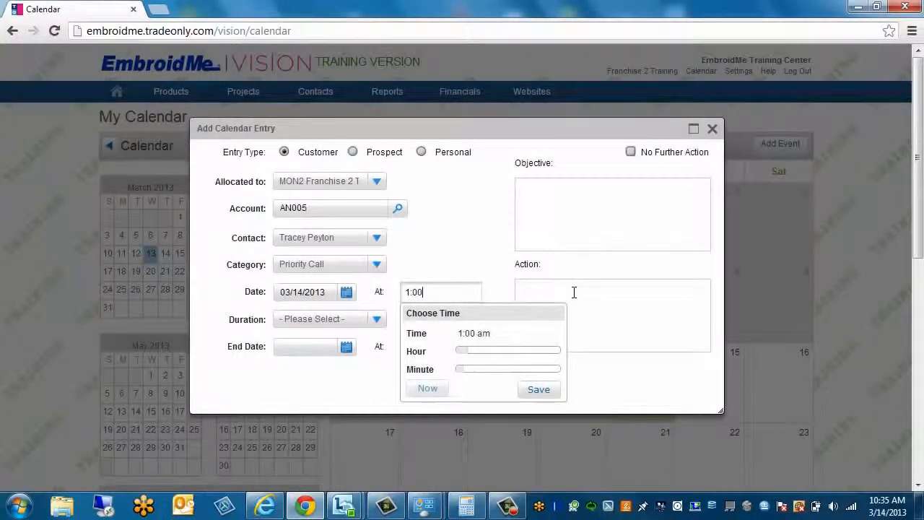
{"action": "type", "text": "pm"}
{"action": "left_click", "coordinate": [534, 391]}
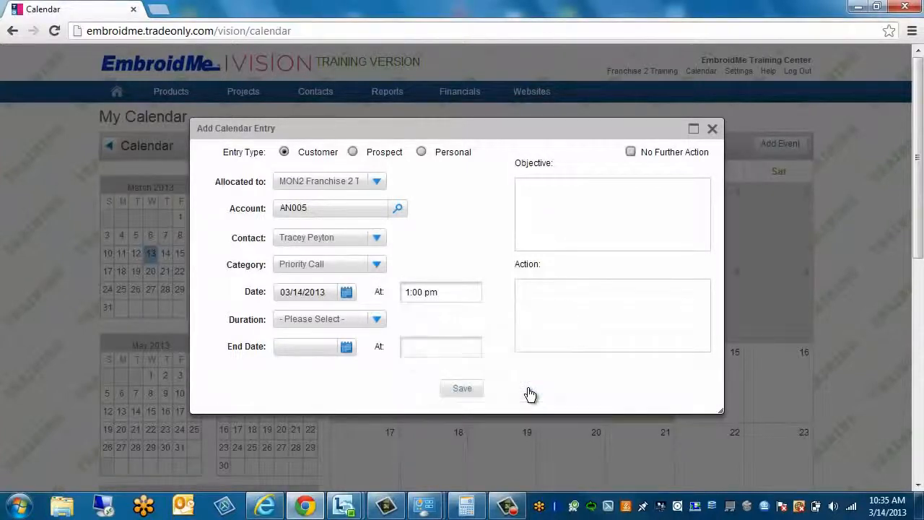
{"action": "left_click", "coordinate": [377, 321]}
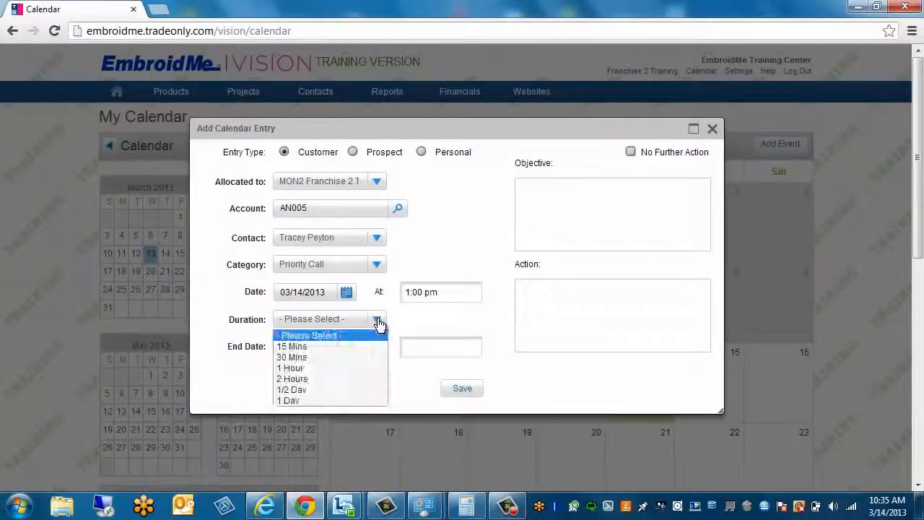
{"action": "left_click", "coordinate": [308, 356]}
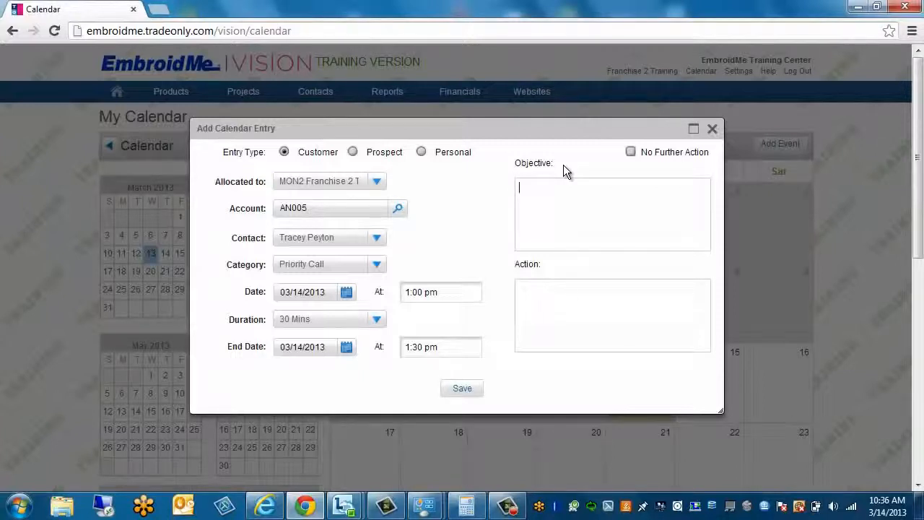
Enter the objective 'Waa to follow up quote' and save the calendar entry
{"action": "type", "text": "Waa"}
{"action": "type", "text": " to follow up quote"}
{"action": "left_click", "coordinate": [573, 303]}
{"action": "left_click", "coordinate": [463, 392]}
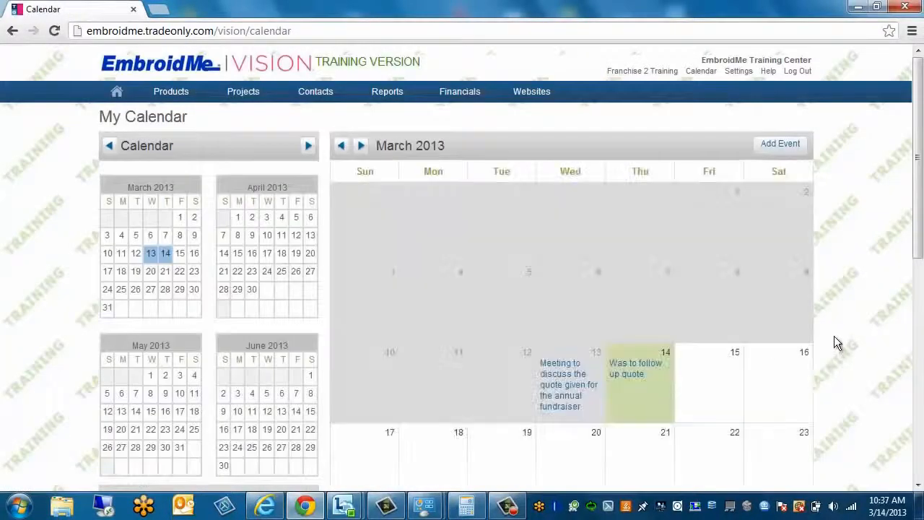
View the March 14 follow-up event, scroll through the calendar, and go Home
{"action": "left_click", "coordinate": [631, 404]}
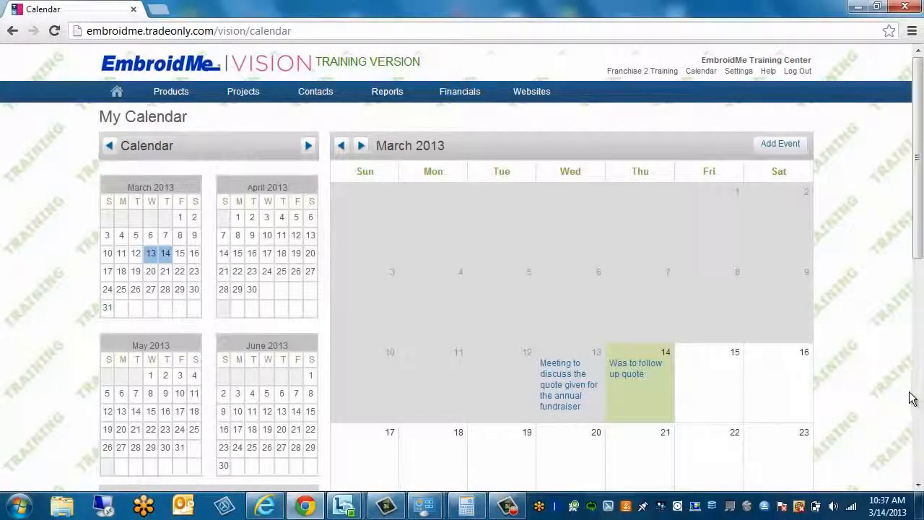
{"action": "scroll", "coordinate": [906, 394], "scroll_direction": "down", "scroll_amount": 3}
{"action": "scroll", "coordinate": [903, 394], "scroll_direction": "down", "scroll_amount": 3}
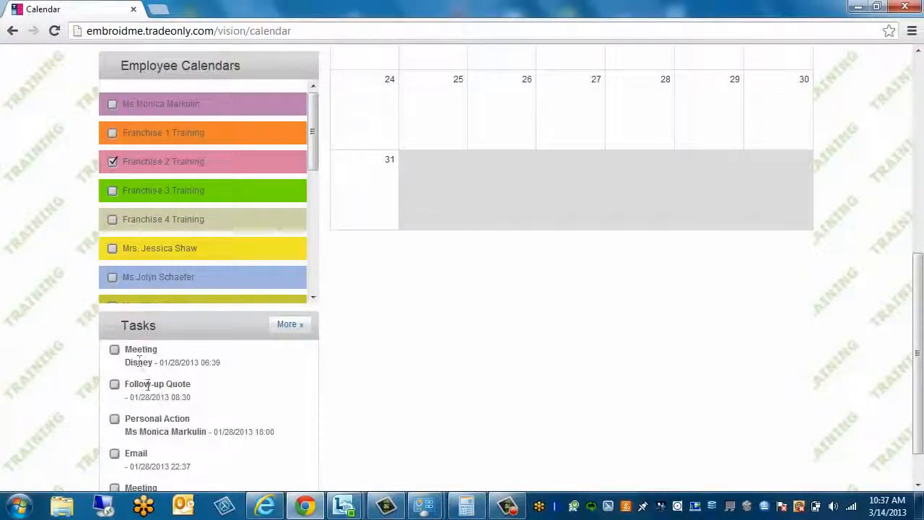
{"action": "scroll", "coordinate": [153, 303], "scroll_direction": "down", "scroll_amount": 2}
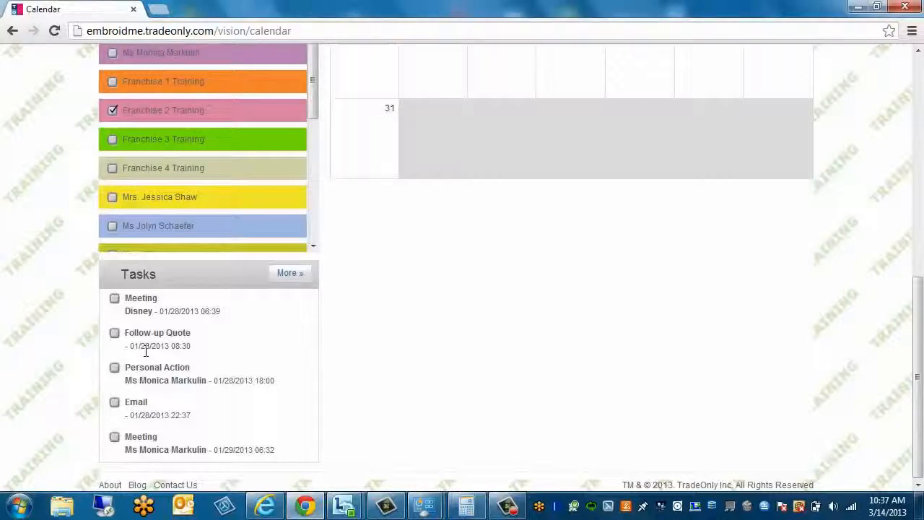
{"action": "scroll", "coordinate": [879, 361], "scroll_direction": "up", "scroll_amount": 3}
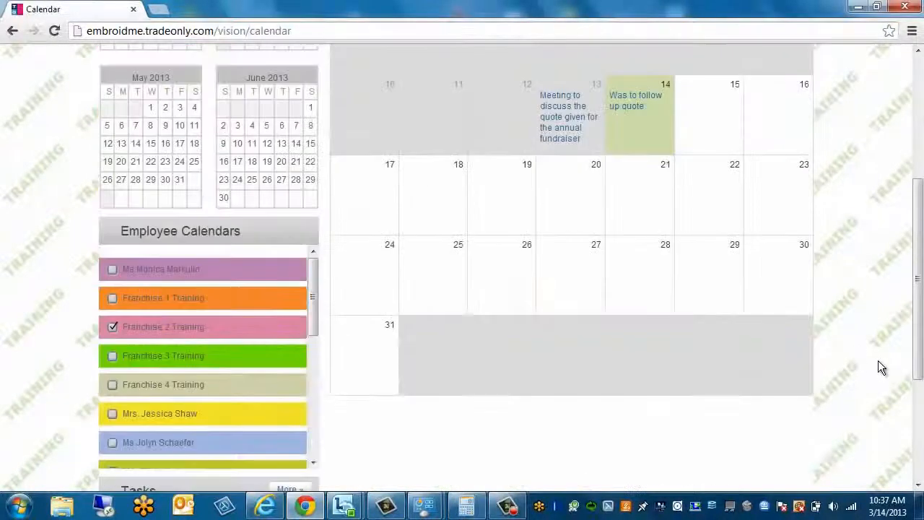
{"action": "scroll", "coordinate": [878, 361], "scroll_direction": "up", "scroll_amount": 3}
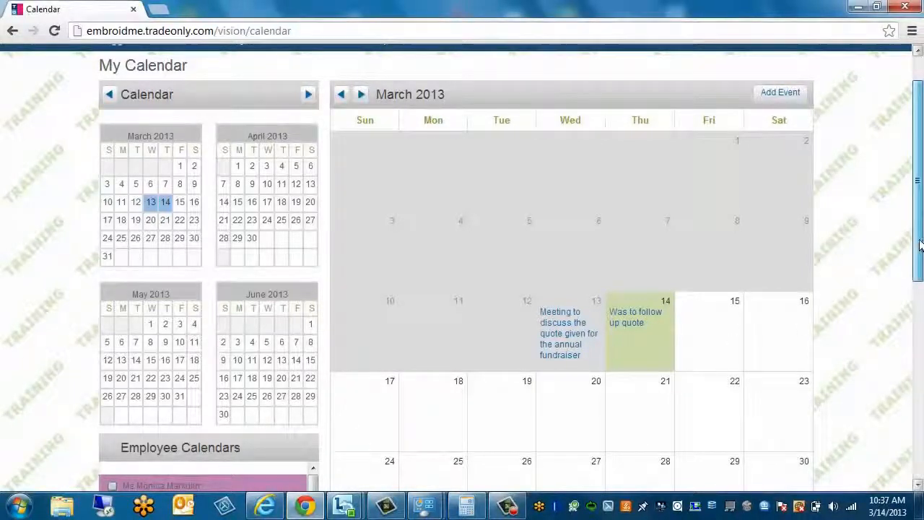
{"action": "scroll", "coordinate": [921, 245], "scroll_direction": "up", "scroll_amount": 2}
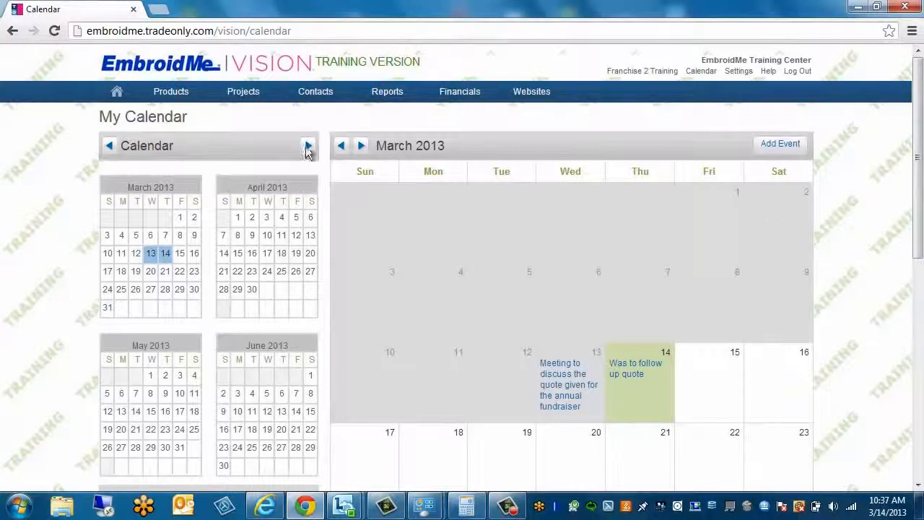
{"action": "left_click", "coordinate": [117, 94]}
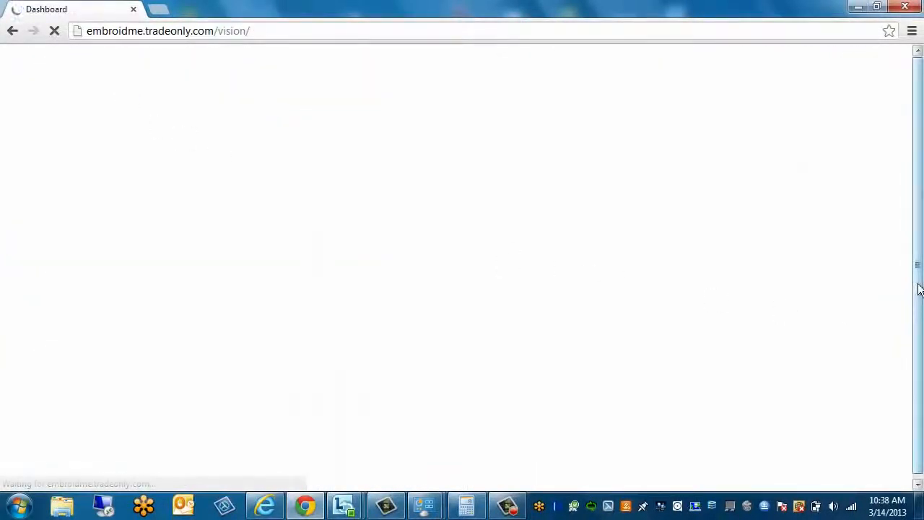
Tick the Anaheim Little League Priority Call task as done in the dashboard Tasks panel
{"action": "scroll", "coordinate": [790, 487], "scroll_direction": "down", "scroll_amount": 2}
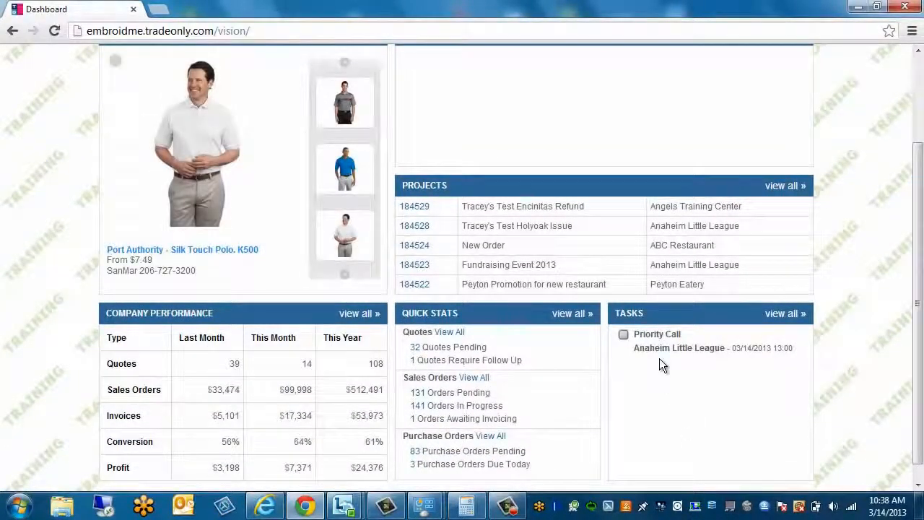
{"action": "mouse_move", "coordinate": [650, 347]}
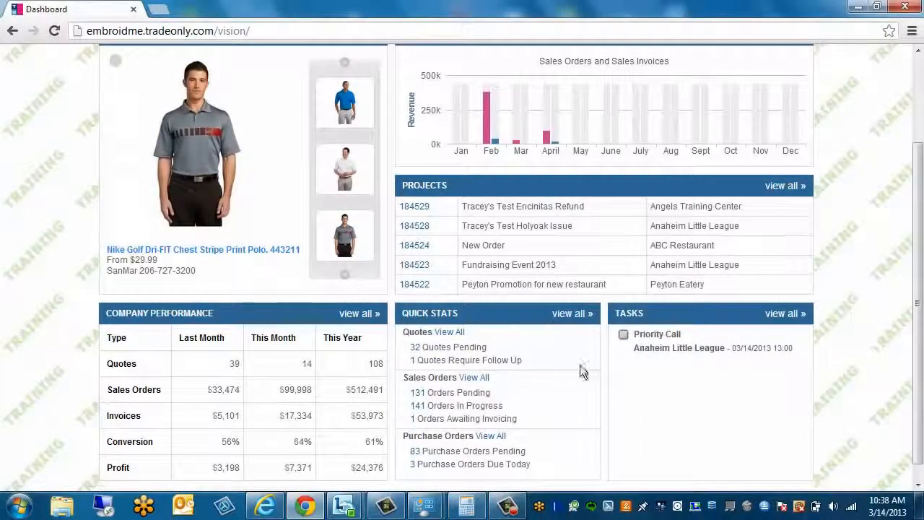
{"action": "left_click", "coordinate": [623, 335]}
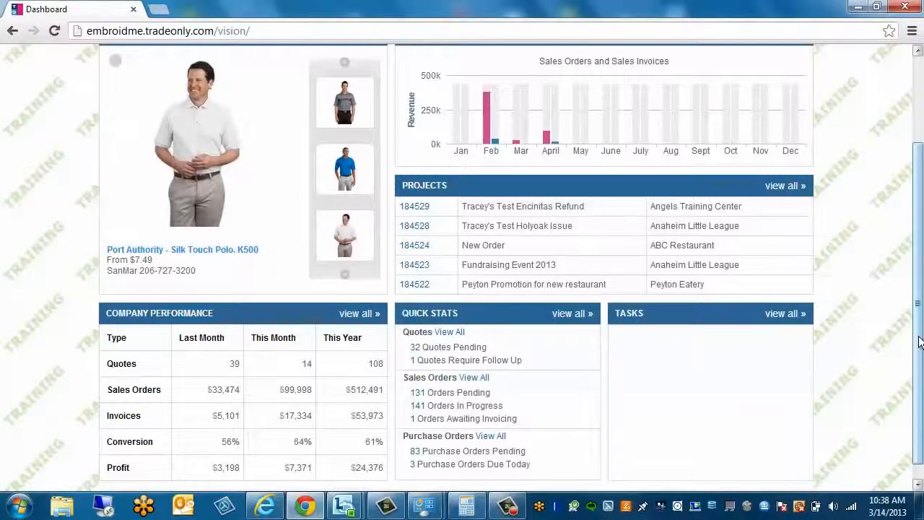
{"action": "left_click_drag", "start_coordinate": [919, 336], "coordinate": [919, 213]}
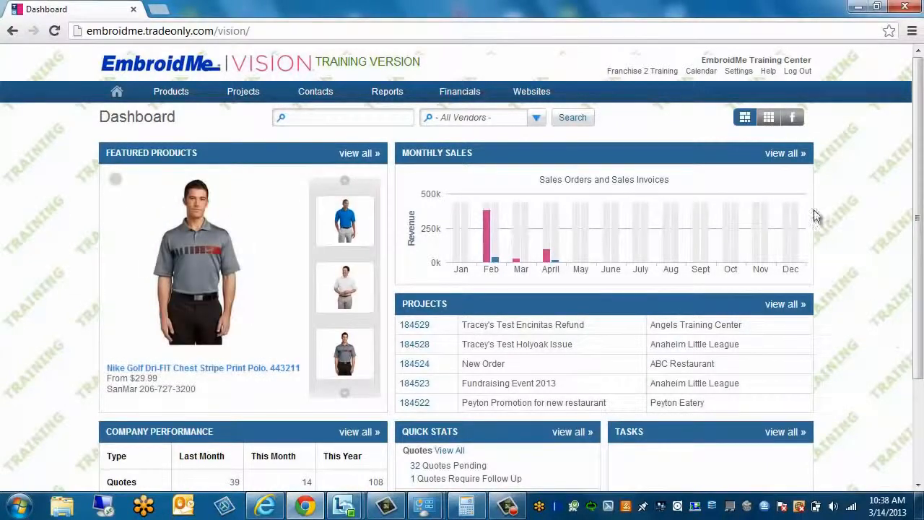
{"action": "mouse_move", "coordinate": [293, 92]}
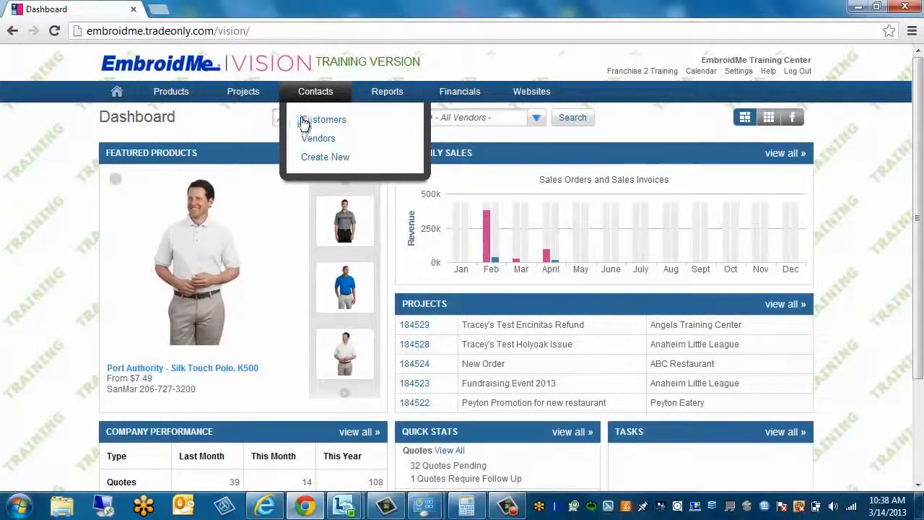
Go to Contacts > Customers and show Angels Training Center's Contact Details tab
{"action": "left_click", "coordinate": [303, 121]}
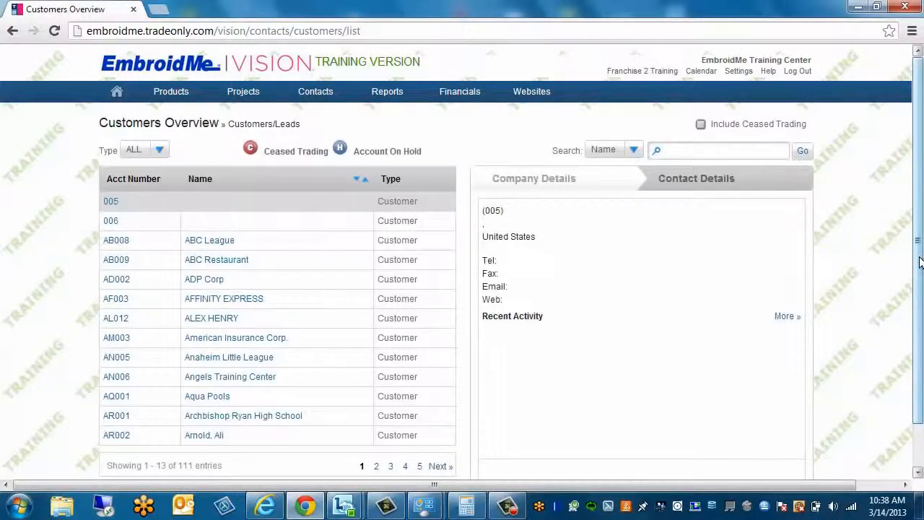
{"action": "left_click_drag", "start_coordinate": [919, 262], "coordinate": [917, 296]}
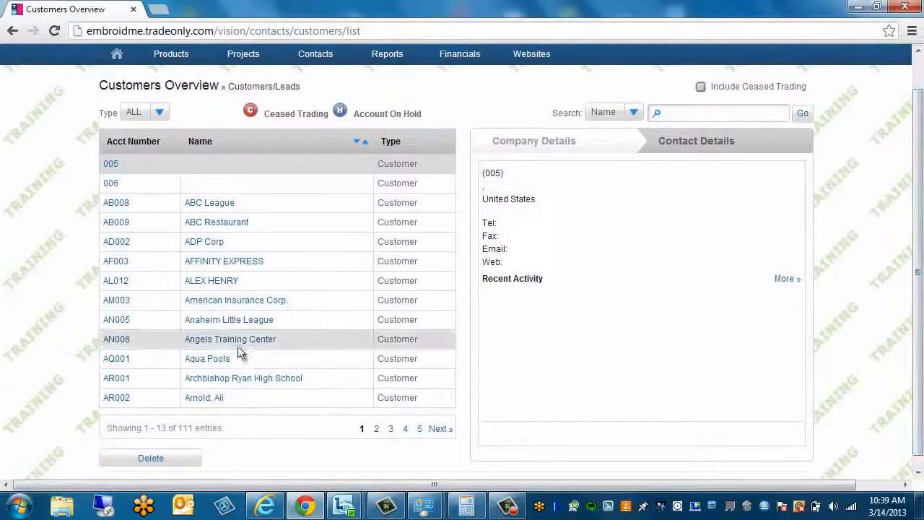
{"action": "left_click", "coordinate": [320, 337]}
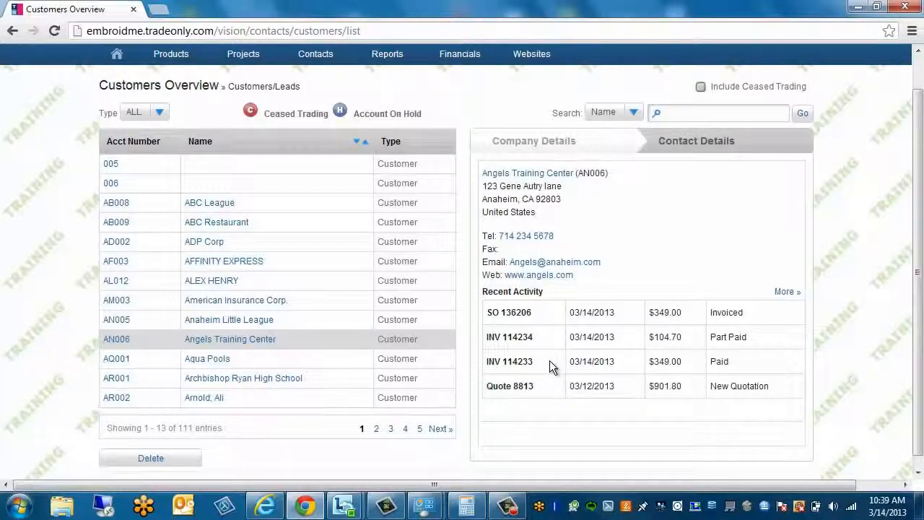
{"action": "left_click", "coordinate": [704, 144]}
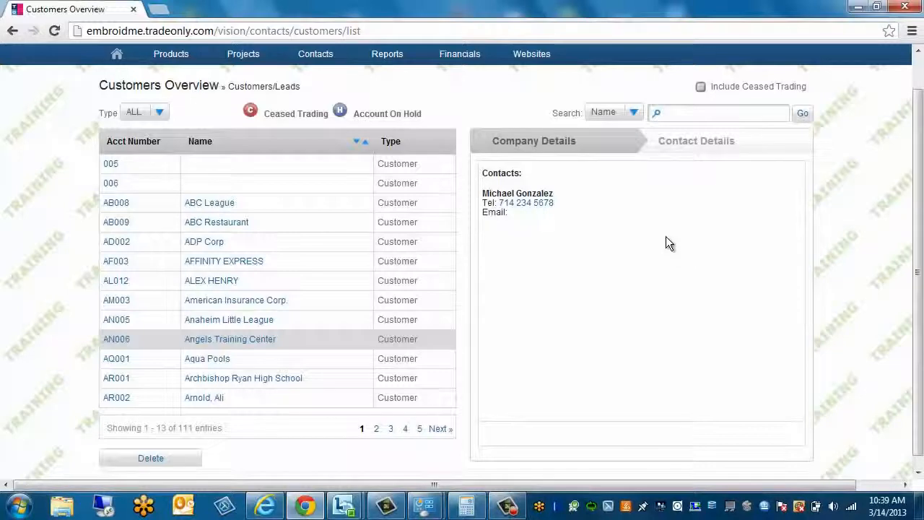
Switch to Company Details and open the Angels Training Center (AN006) customer record for editing
{"action": "left_click", "coordinate": [510, 139]}
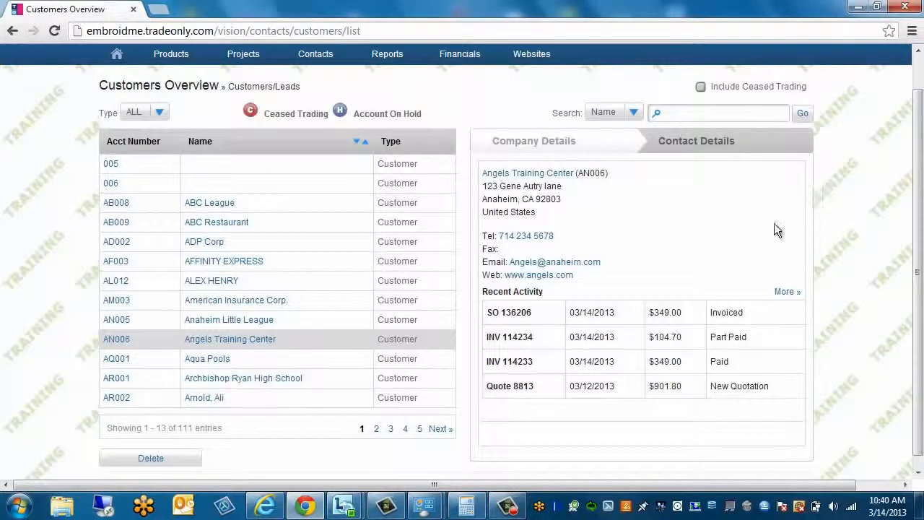
{"action": "left_click", "coordinate": [224, 346]}
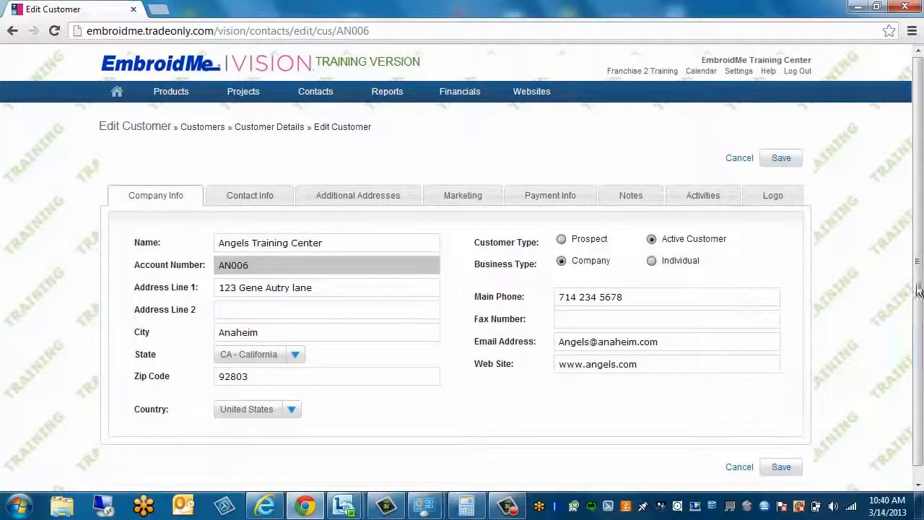
Scroll down Angels Training Center's Edit Customer form to view its company information
{"action": "left_click_drag", "start_coordinate": [919, 281], "coordinate": [919, 313]}
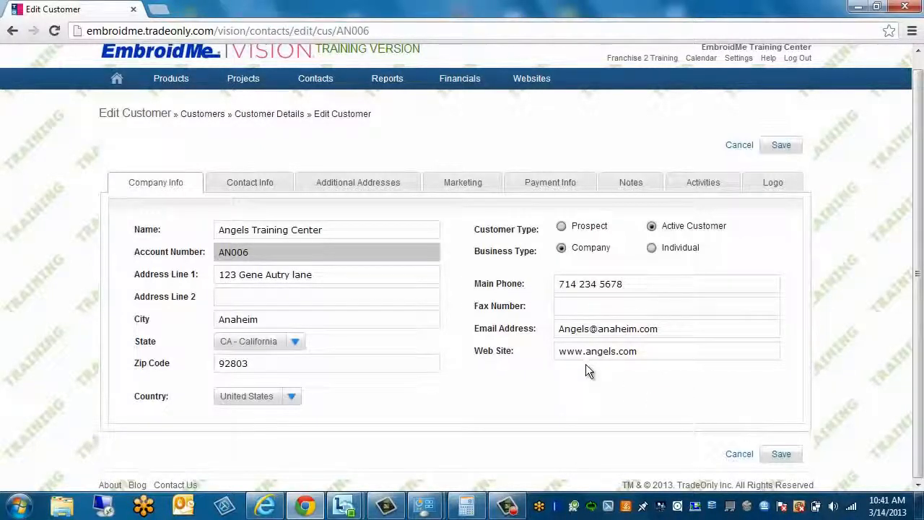
Open an Add Contact dialog from Angels Training Center's Contact Info tab
{"action": "left_click", "coordinate": [245, 187]}
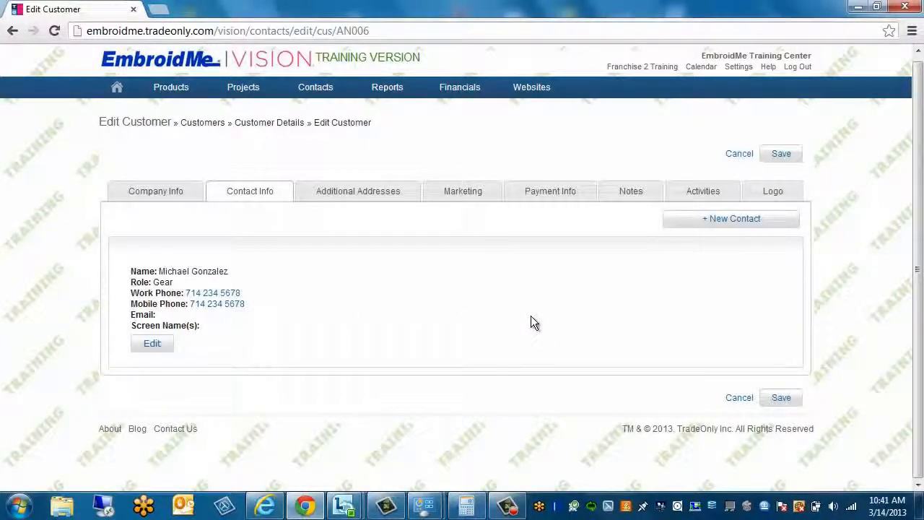
{"action": "left_click", "coordinate": [729, 218]}
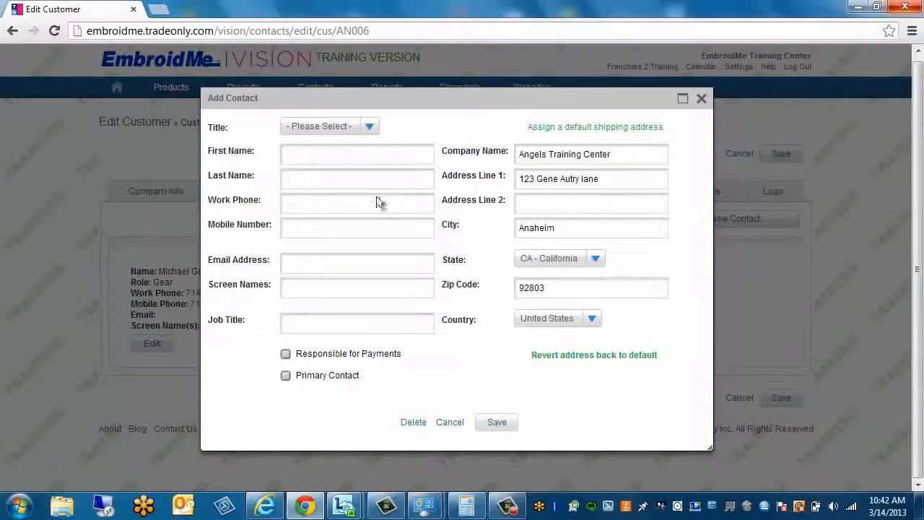
Try saving the blank Add Contact form without entering any contact details
{"action": "left_click", "coordinate": [495, 424]}
Discard the Add Contact dialog and view the empty Additional Addresses tab
{"action": "left_click", "coordinate": [700, 99]}
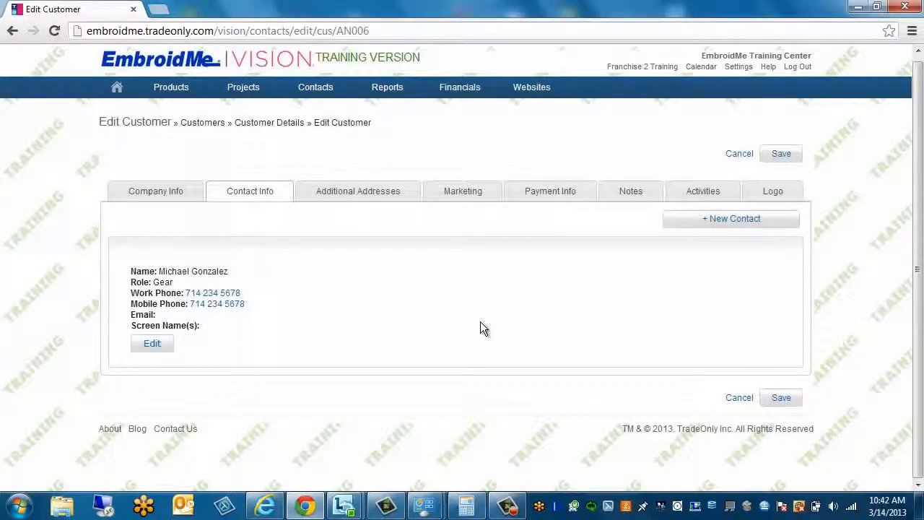
{"action": "left_click", "coordinate": [374, 196]}
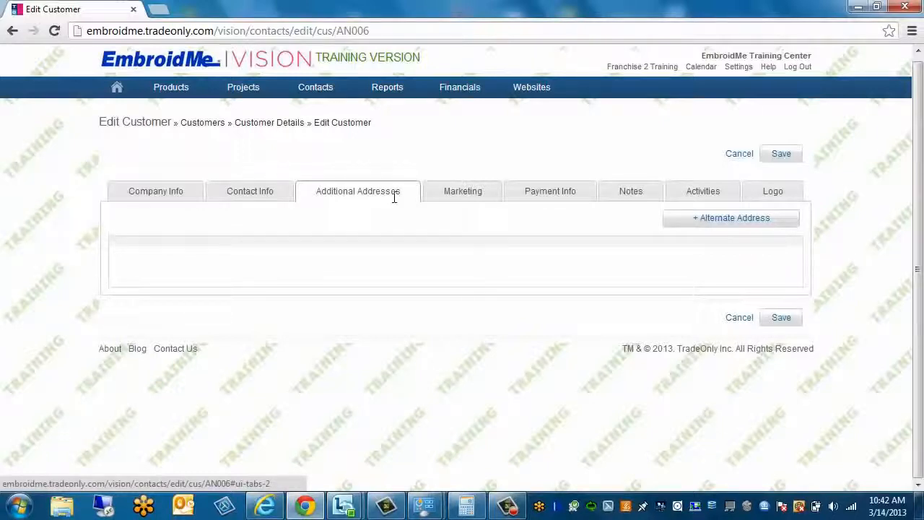
Show the Marketing tab, with status Start Up and industry Animals & Pet Care
{"action": "left_click", "coordinate": [477, 197]}
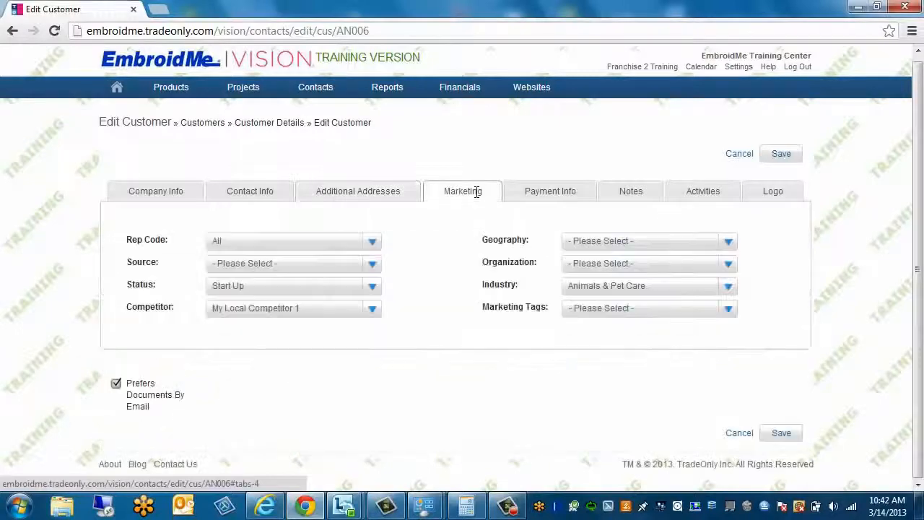
{"action": "left_click", "coordinate": [372, 248]}
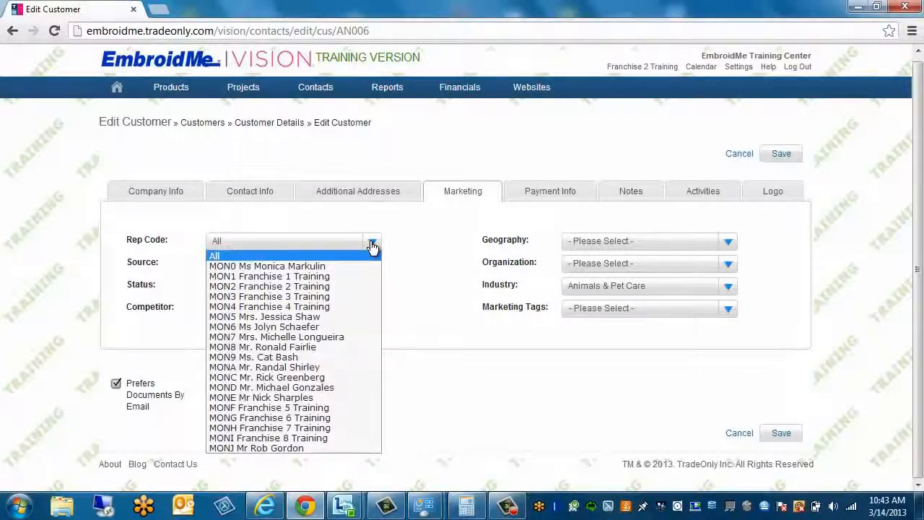
{"action": "left_click", "coordinate": [372, 249]}
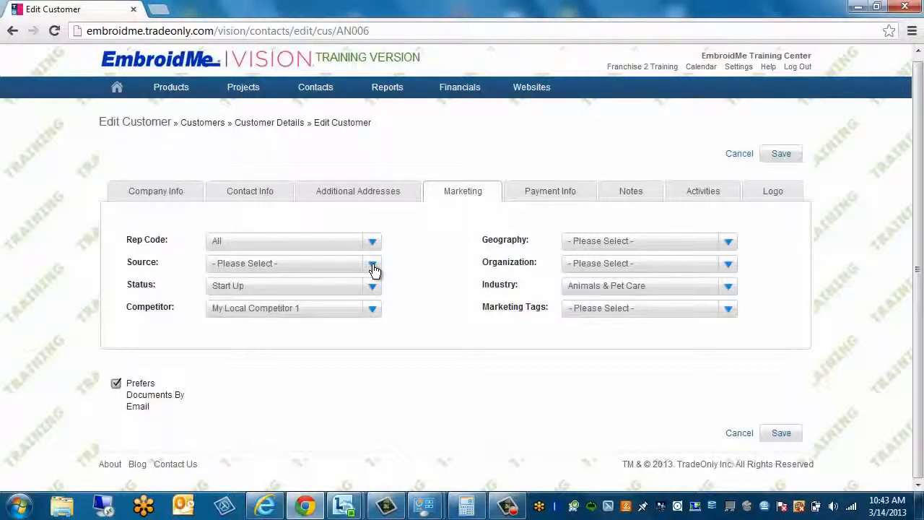
{"action": "left_click", "coordinate": [372, 264]}
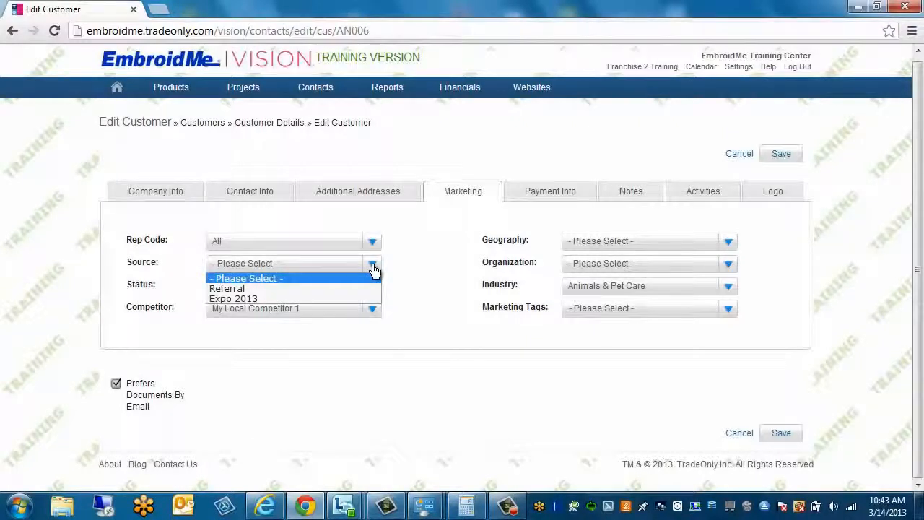
{"action": "left_click", "coordinate": [246, 298]}
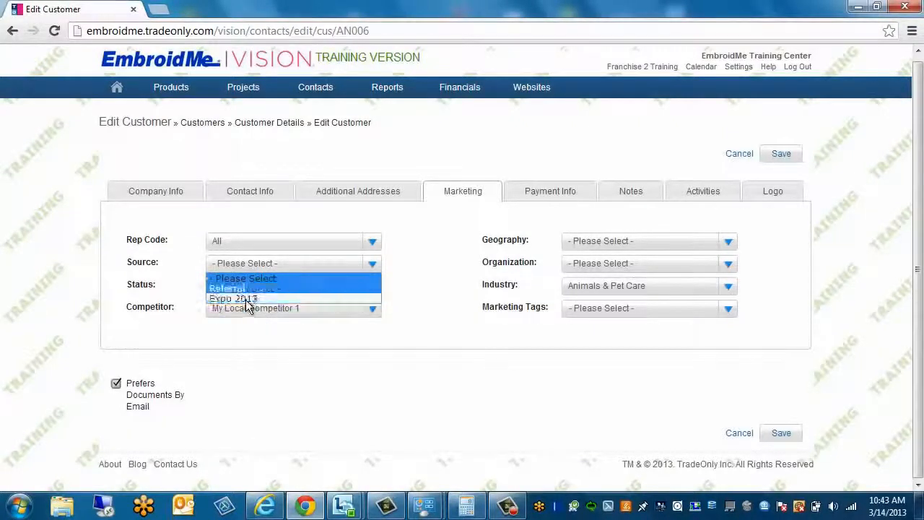
{"action": "left_click", "coordinate": [429, 260]}
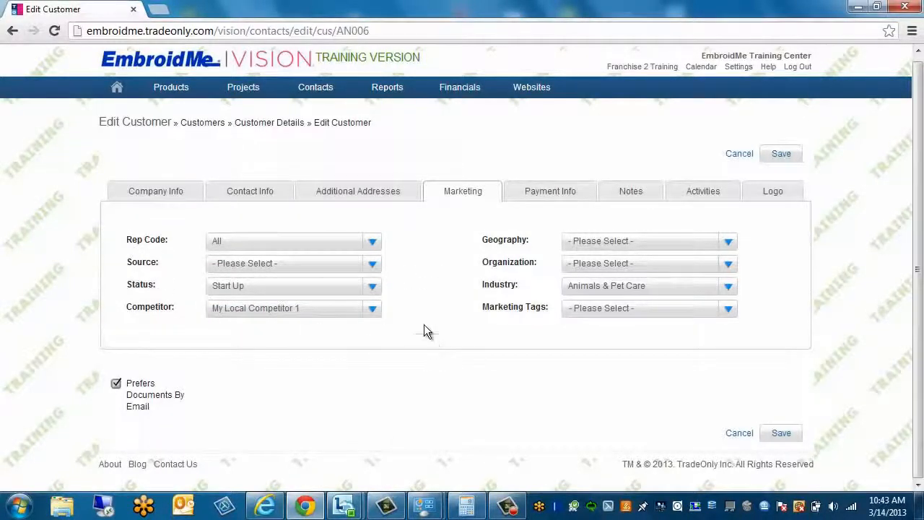
{"action": "left_click", "coordinate": [372, 289]}
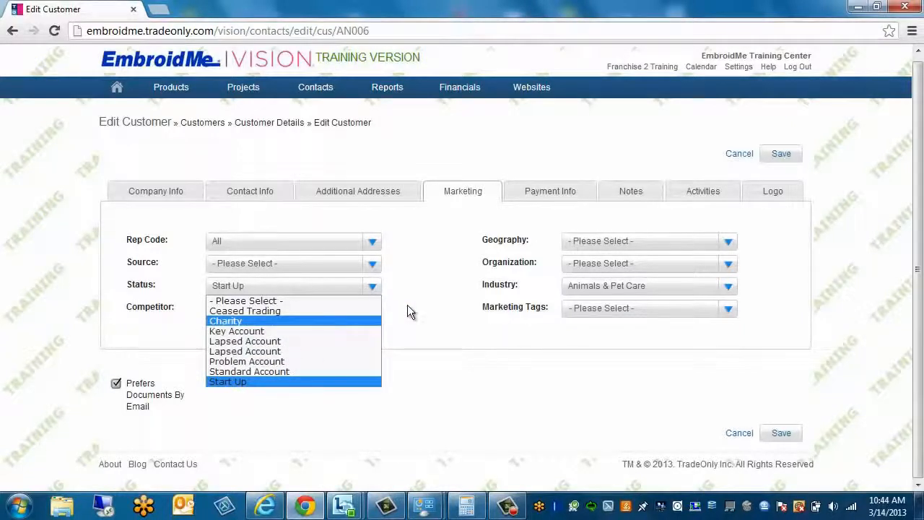
{"action": "left_click", "coordinate": [432, 311]}
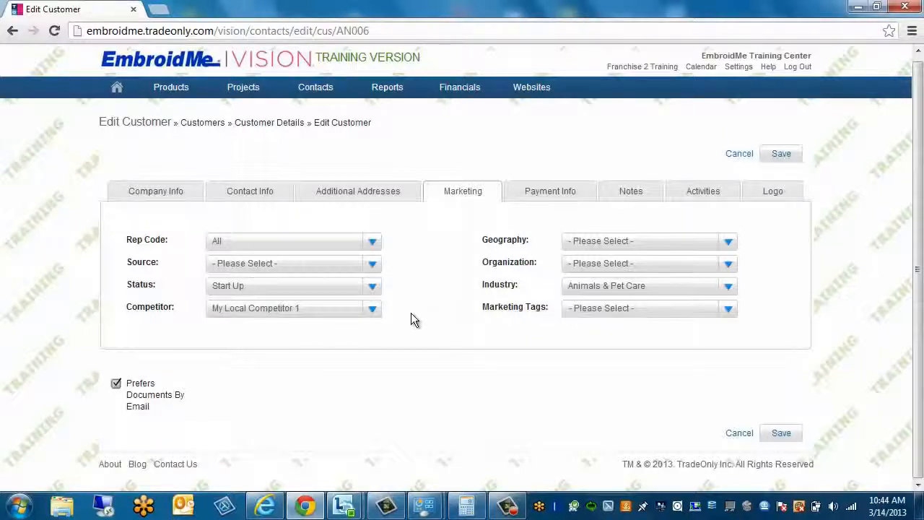
{"action": "left_click", "coordinate": [372, 311]}
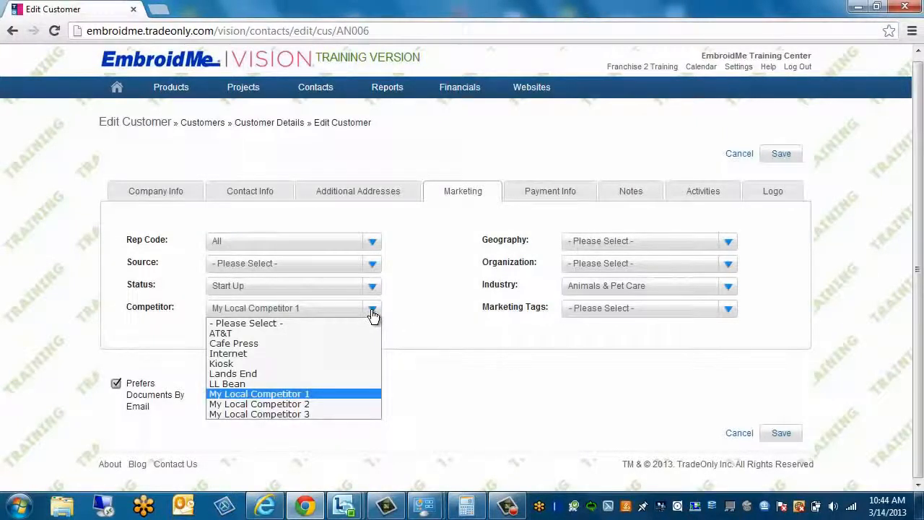
{"action": "left_click", "coordinate": [415, 316]}
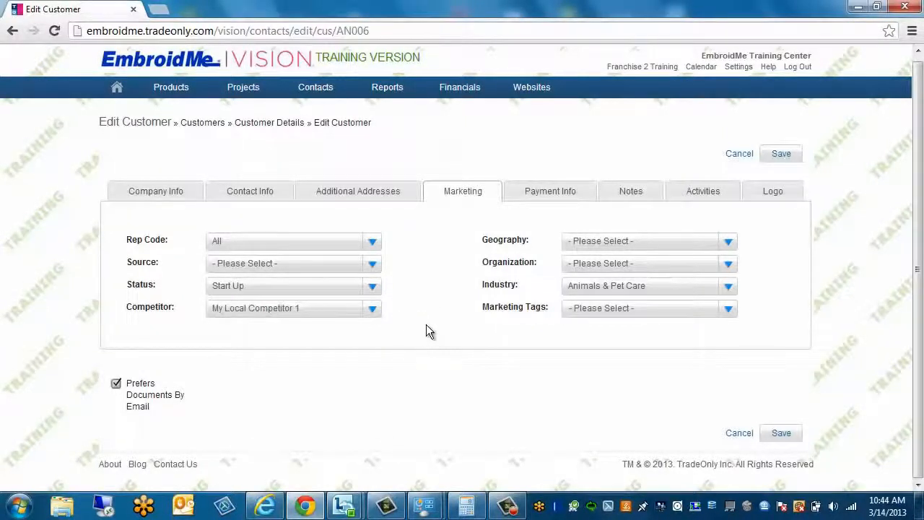
{"action": "left_click", "coordinate": [729, 244]}
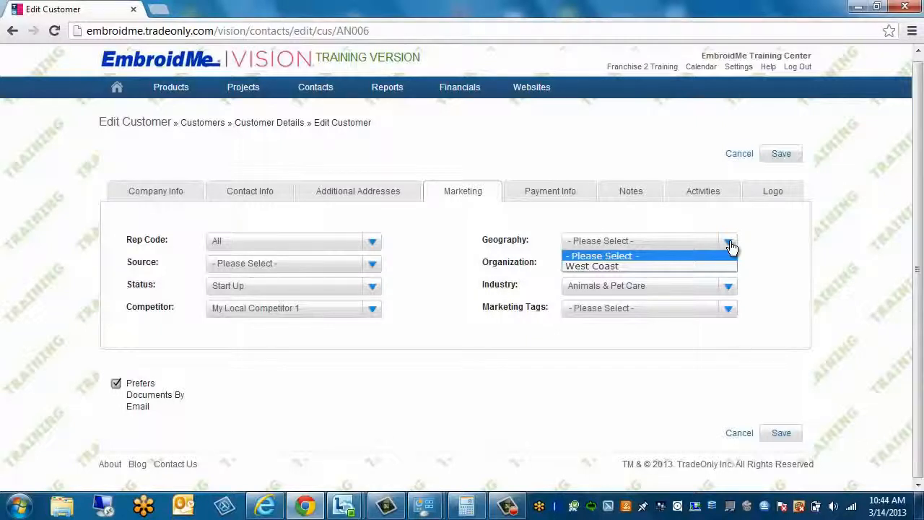
{"action": "left_click", "coordinate": [778, 236]}
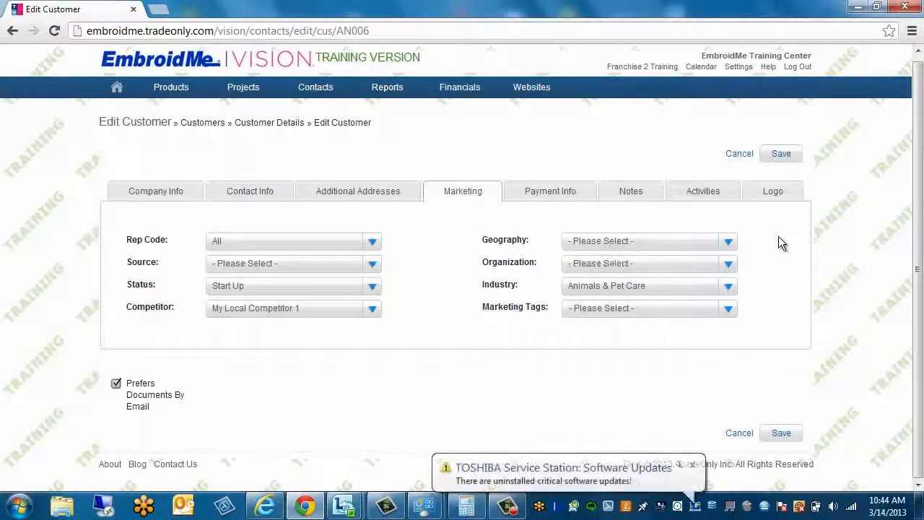
{"action": "left_click", "coordinate": [728, 266]}
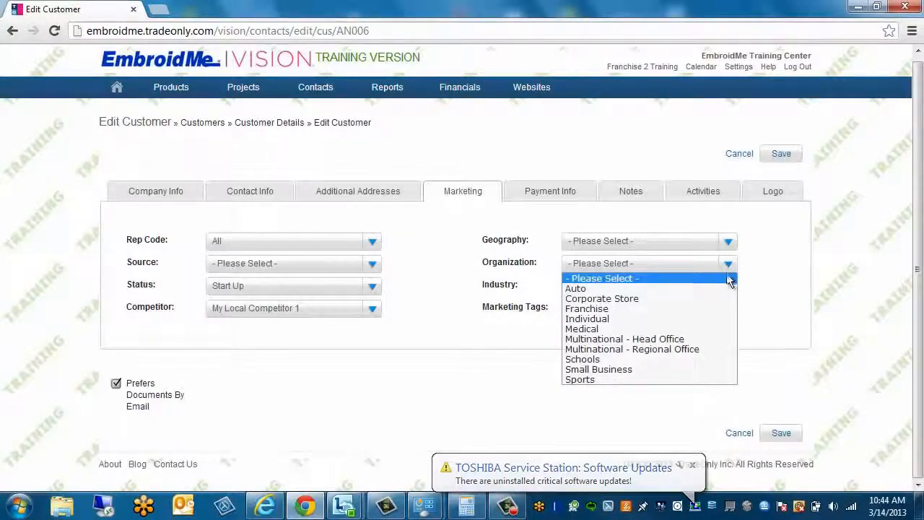
{"action": "left_click", "coordinate": [773, 275]}
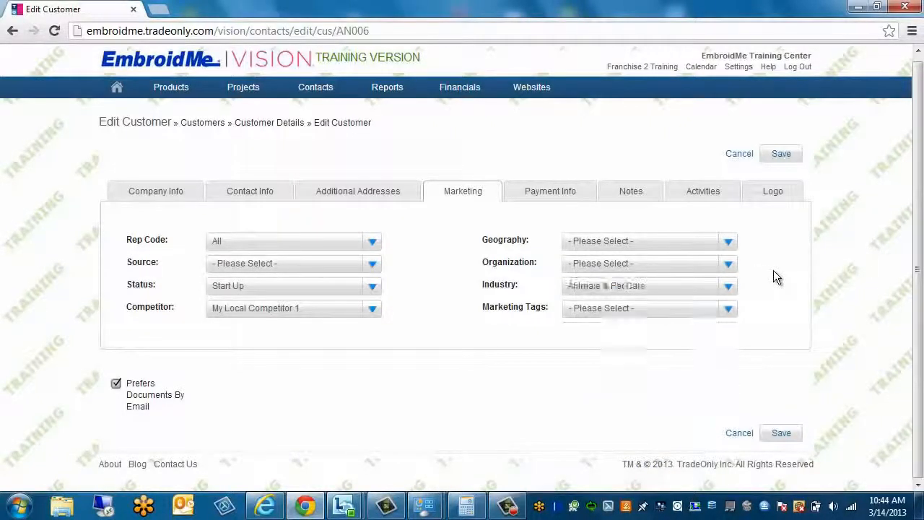
{"action": "left_click", "coordinate": [727, 289]}
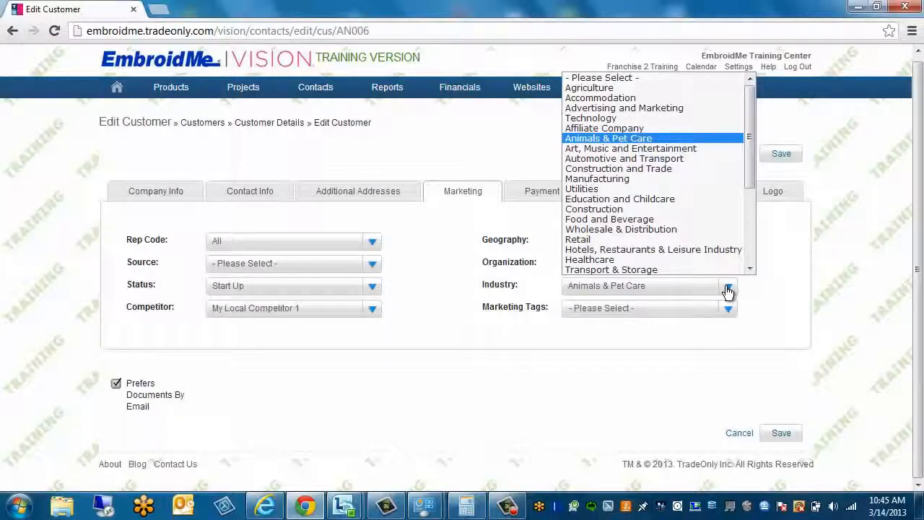
{"action": "left_click", "coordinate": [765, 305]}
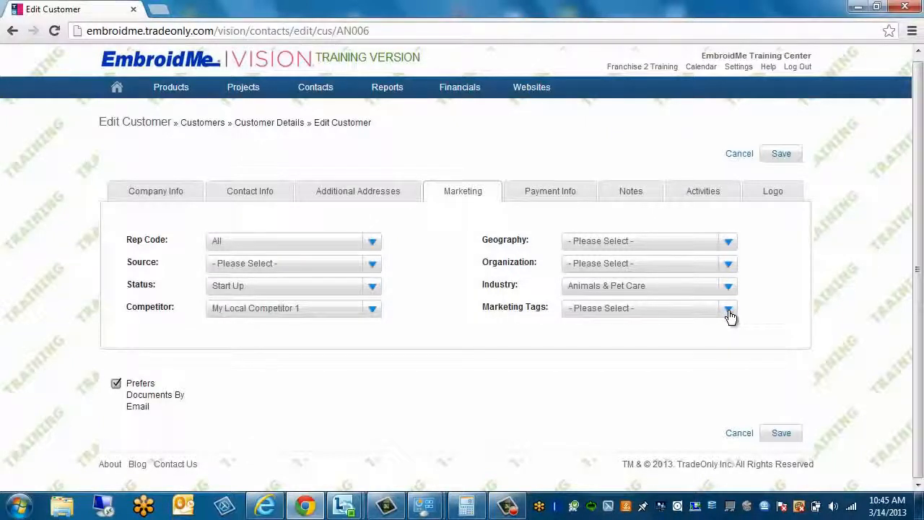
Tick BNI Member, Child College and Chamber Member in the Marketing Tags list
{"action": "left_click", "coordinate": [728, 309]}
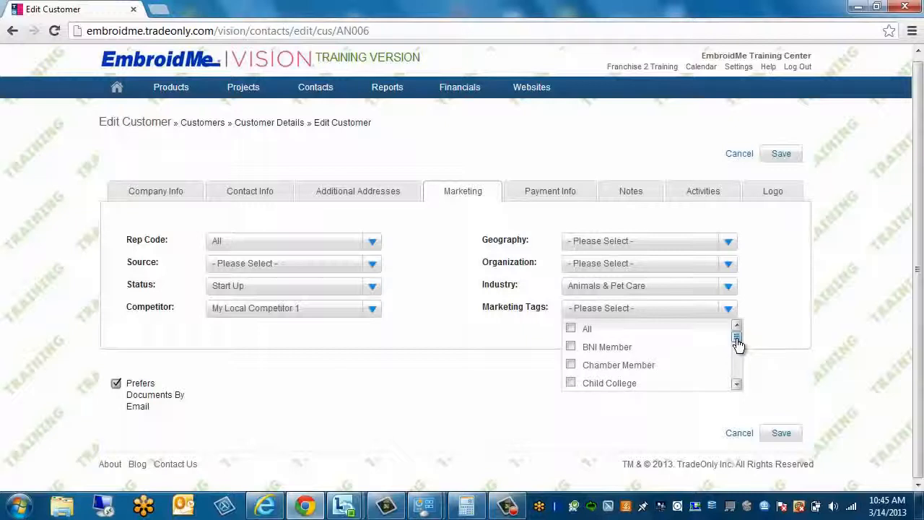
{"action": "left_click_drag", "start_coordinate": [736, 340], "coordinate": [737, 343]}
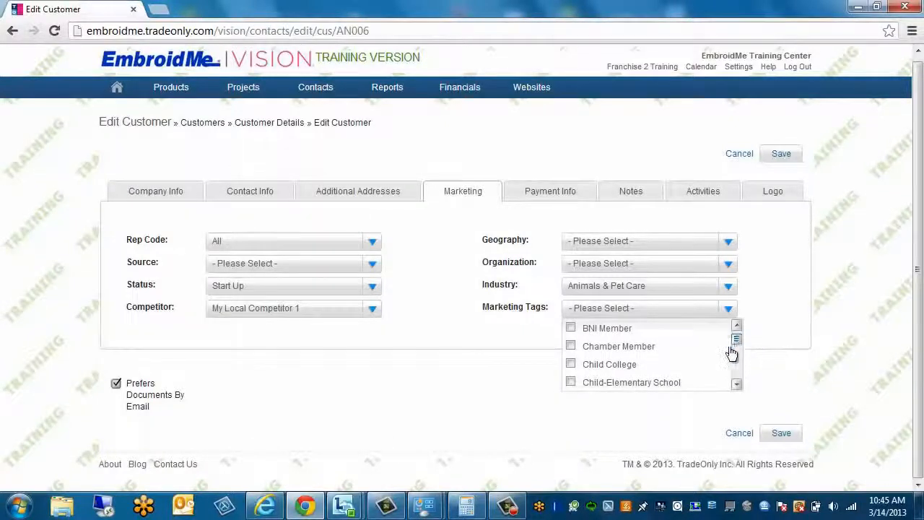
{"action": "left_click", "coordinate": [570, 328]}
{"action": "left_click", "coordinate": [570, 364]}
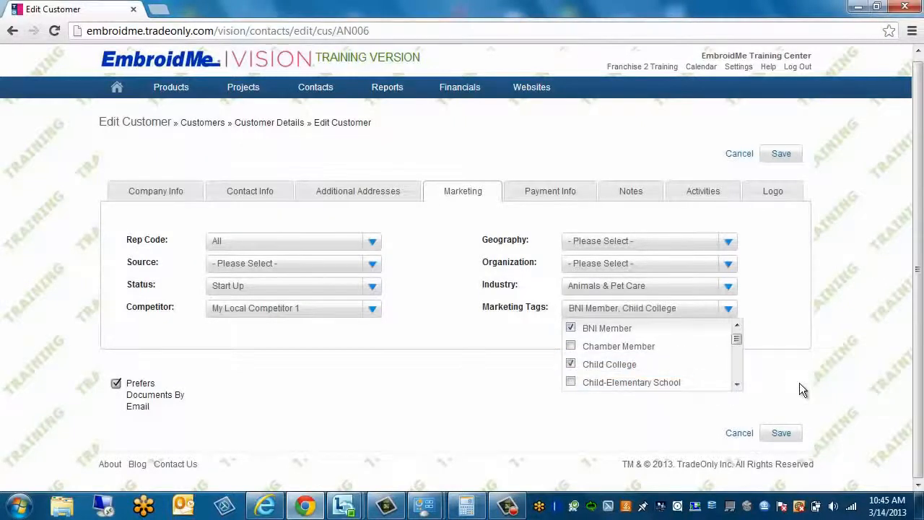
{"action": "left_click", "coordinate": [570, 347]}
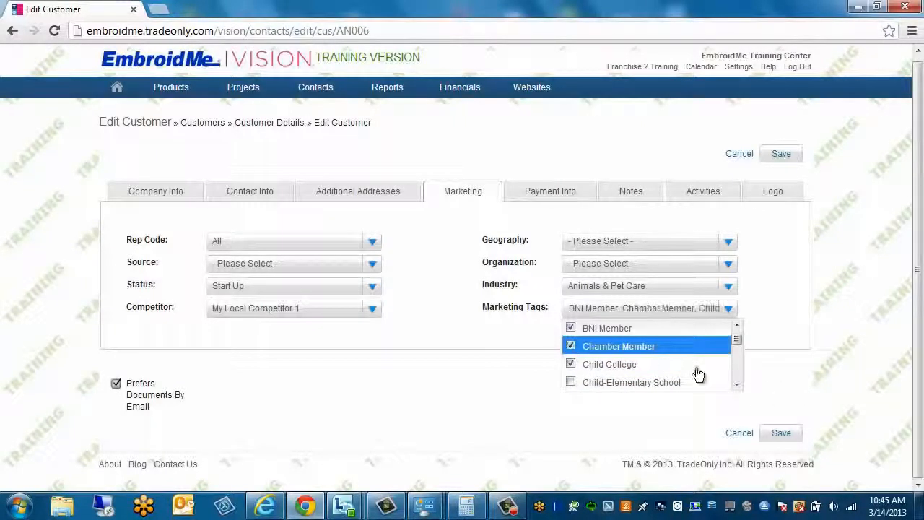
Add the Only brings their own apparel and Sports League tags, then close the list
{"action": "left_click", "coordinate": [736, 383]}
{"action": "left_click", "coordinate": [737, 383]}
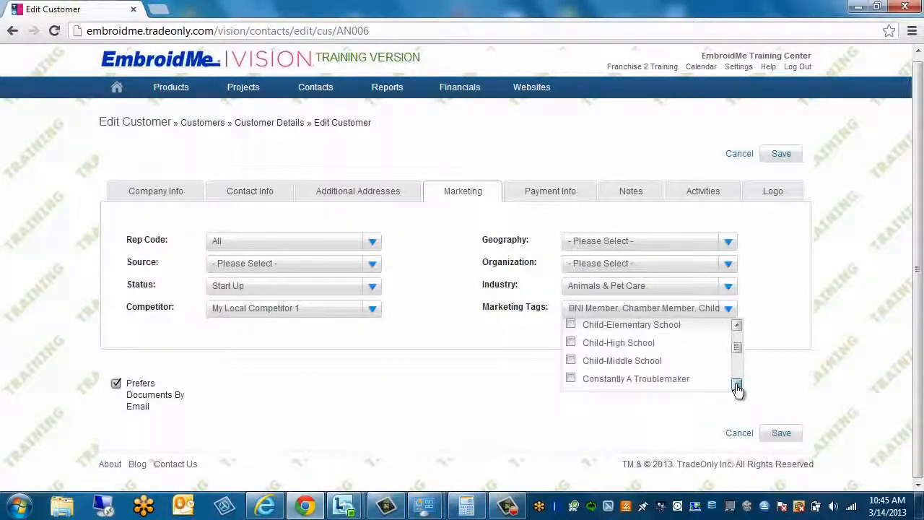
{"action": "left_click", "coordinate": [737, 383]}
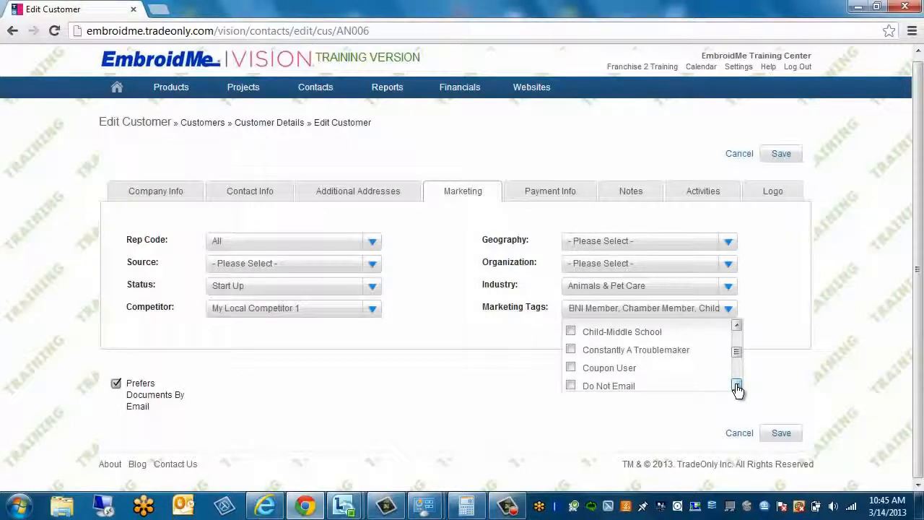
{"action": "left_click", "coordinate": [736, 385]}
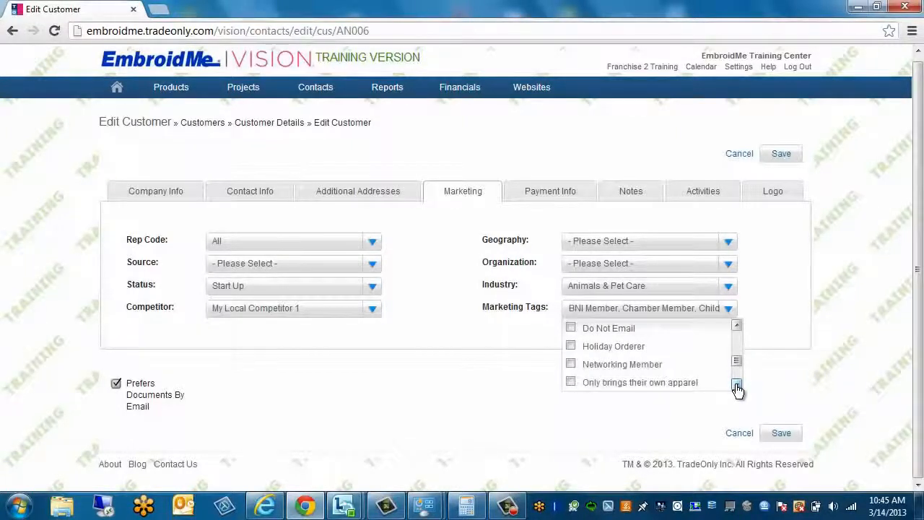
{"action": "left_click", "coordinate": [737, 385]}
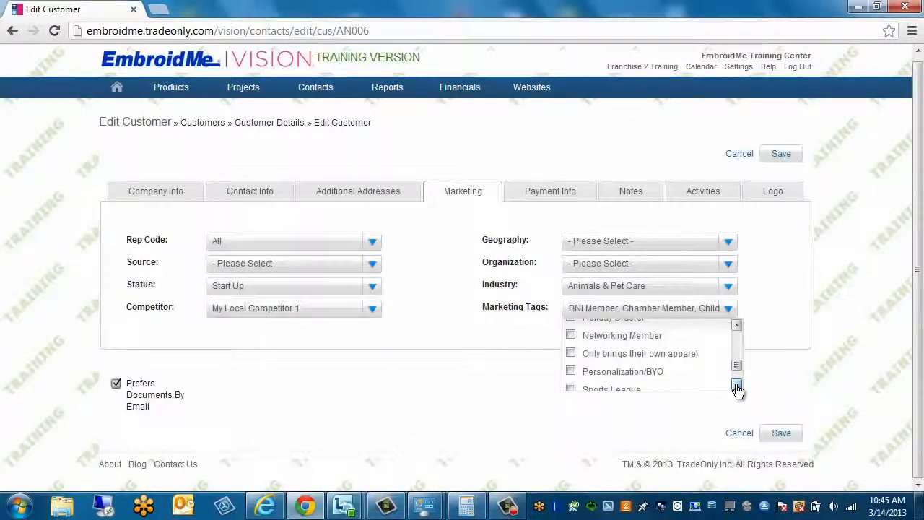
{"action": "left_click", "coordinate": [569, 353]}
{"action": "left_click", "coordinate": [737, 384]}
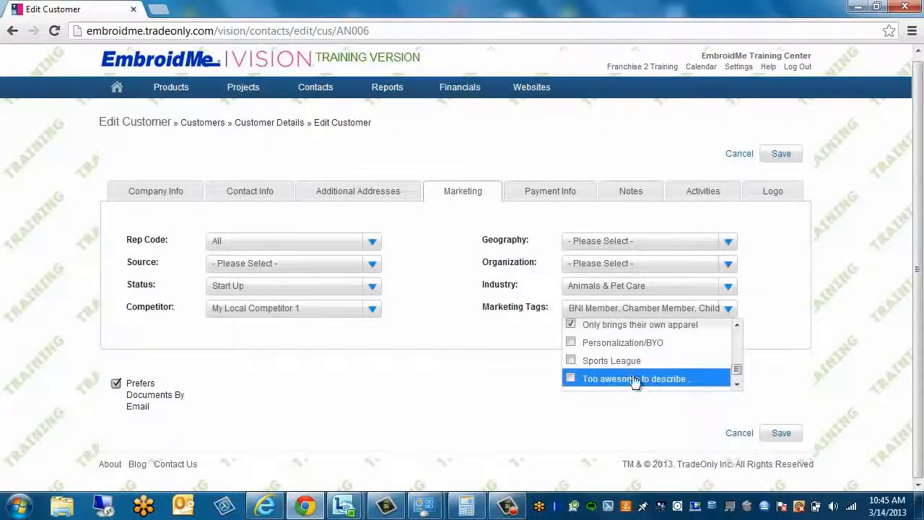
{"action": "left_click", "coordinate": [570, 360]}
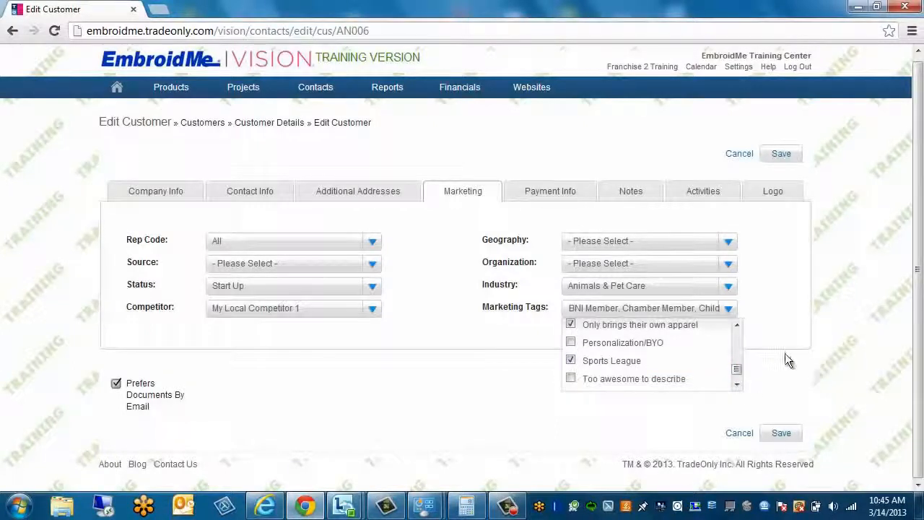
{"action": "left_click", "coordinate": [784, 310]}
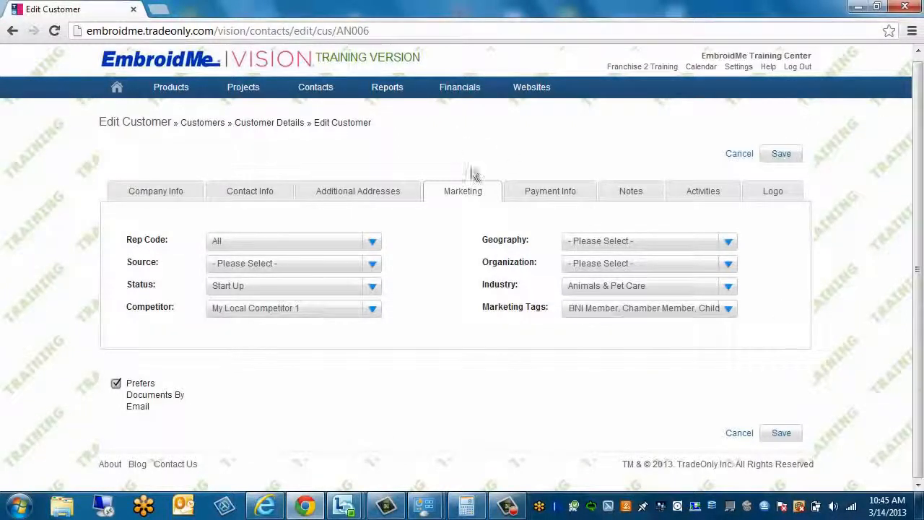
Show Payment Info and check the Sales Tax choices, keeping FL Rate 6.000%
{"action": "left_click", "coordinate": [559, 195]}
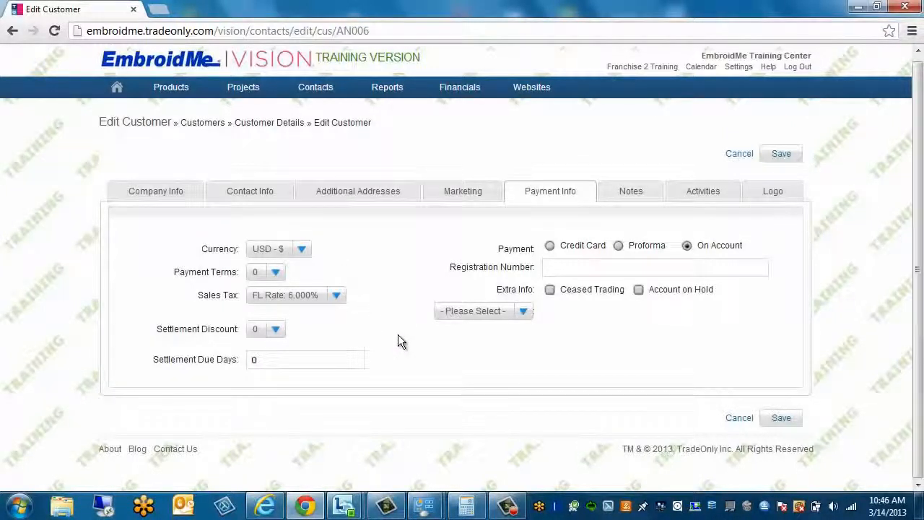
{"action": "left_click", "coordinate": [337, 300]}
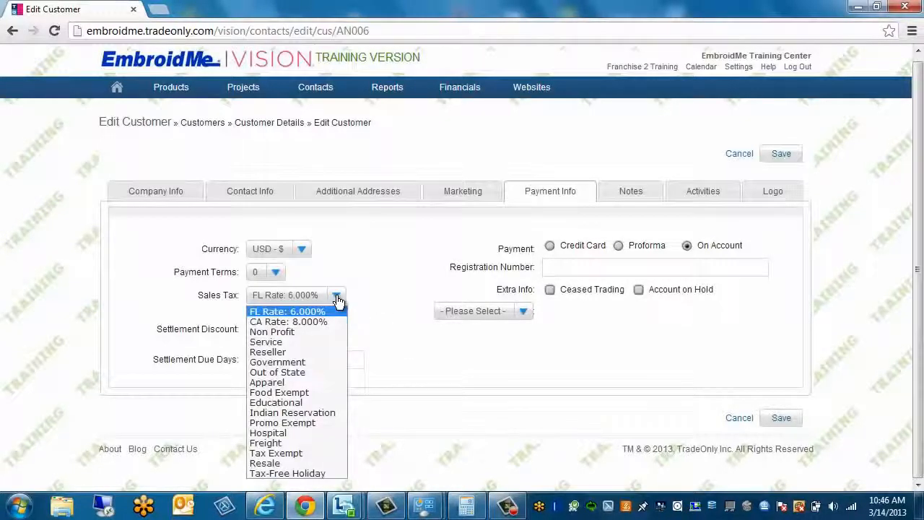
{"action": "left_click", "coordinate": [384, 299]}
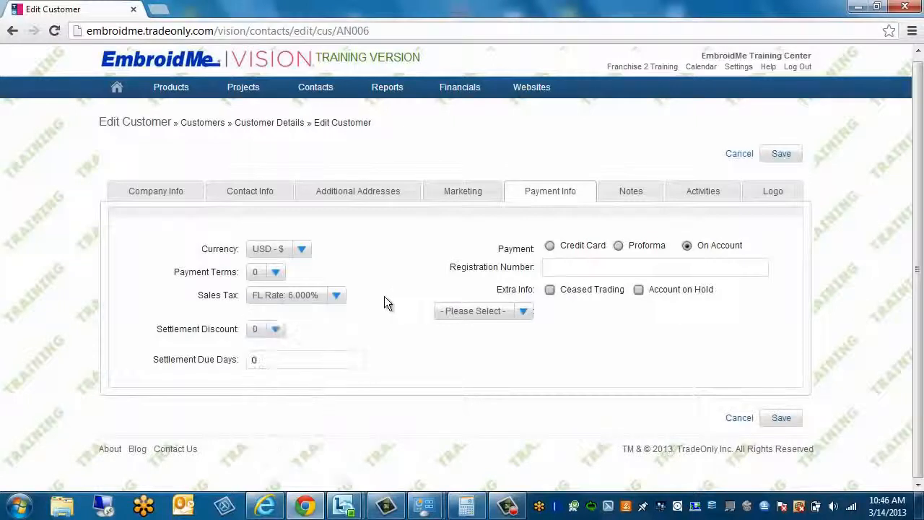
Show Angels Training Center's Notes tab, which has no notes yet
{"action": "left_click", "coordinate": [631, 192]}
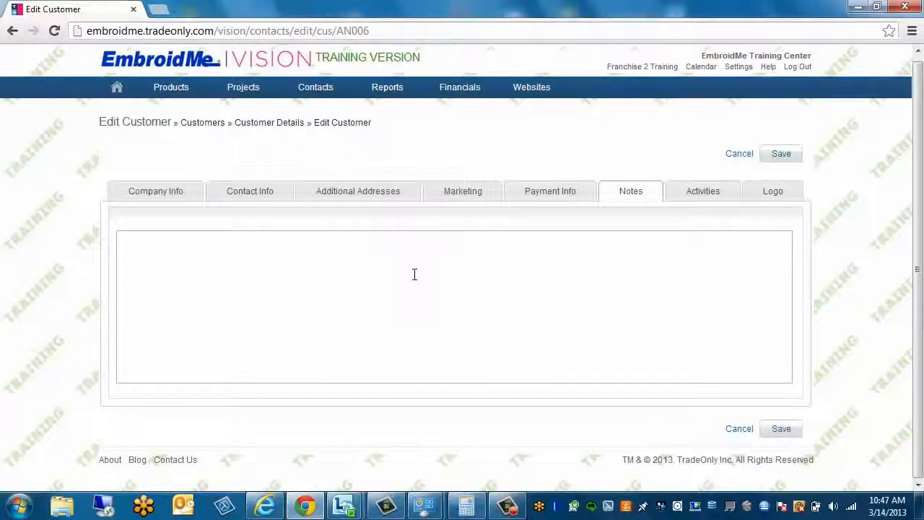
Browse Activities through Projects and Quotes, ending on the five Sales Orders
{"action": "left_click", "coordinate": [710, 194]}
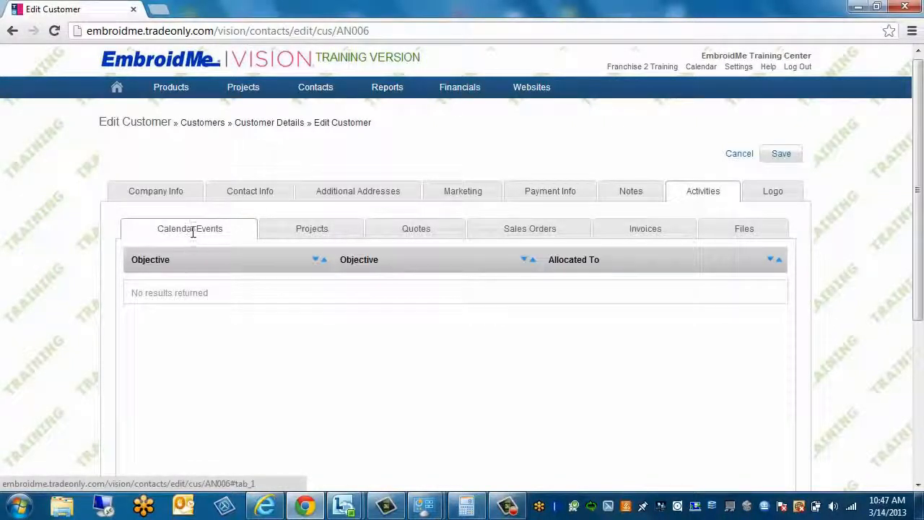
{"action": "left_click", "coordinate": [320, 226]}
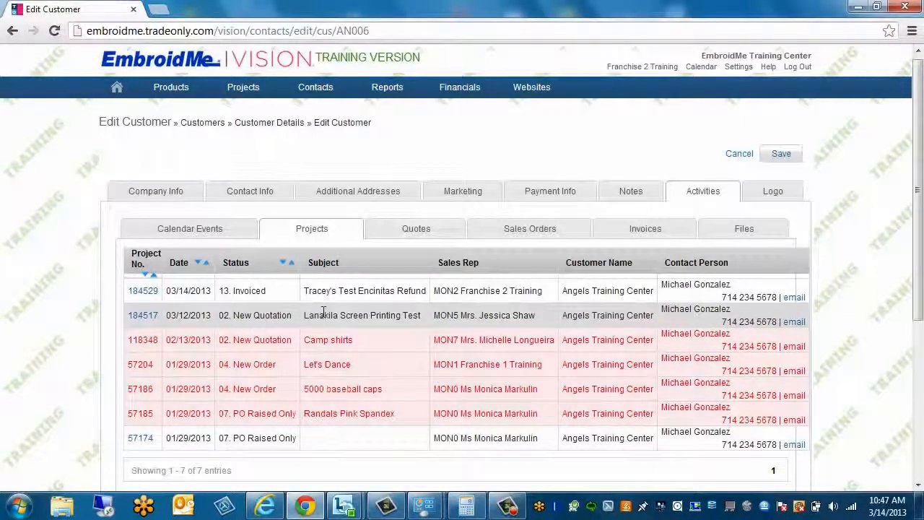
{"action": "left_click", "coordinate": [420, 228]}
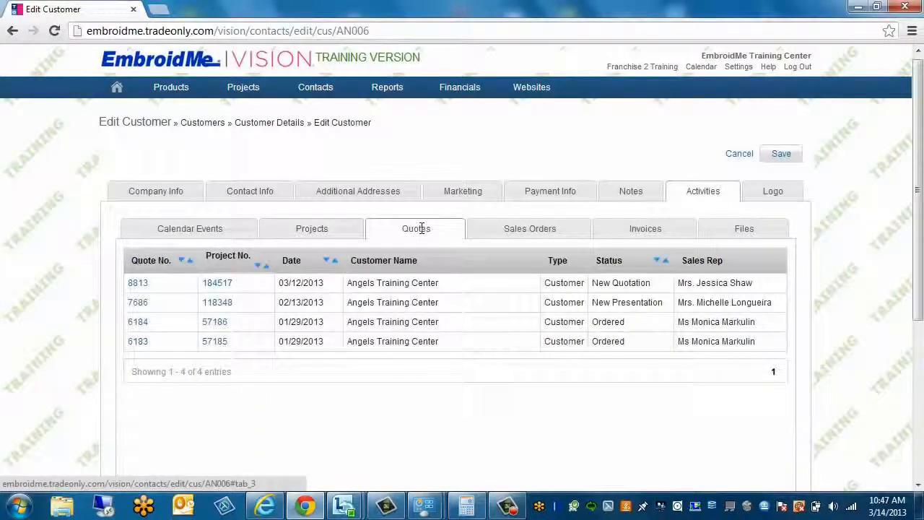
{"action": "left_click", "coordinate": [534, 229]}
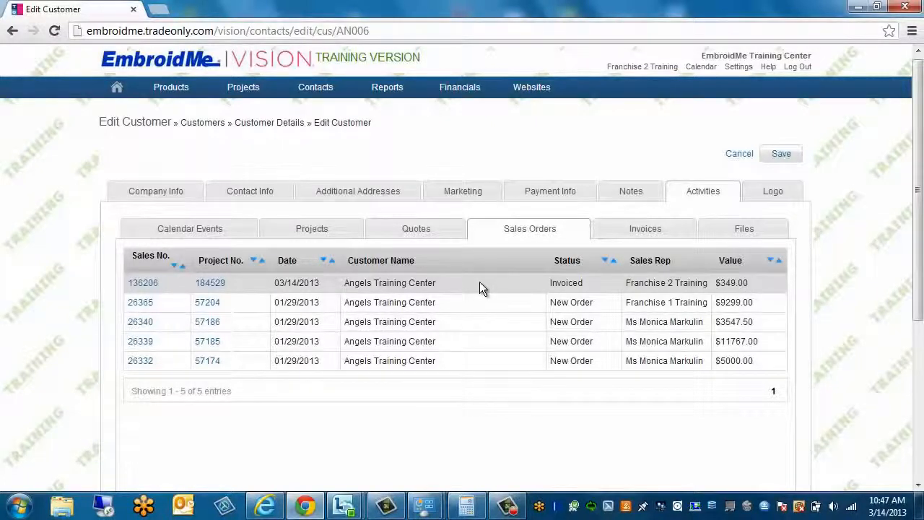
Check the customer's Invoices and Files lists, then show the blank Logo section
{"action": "left_click", "coordinate": [638, 230]}
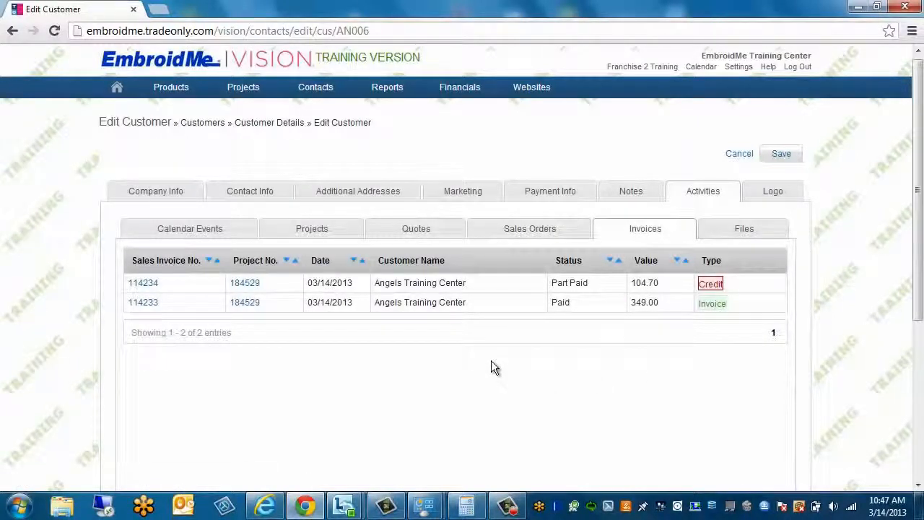
{"action": "left_click", "coordinate": [741, 229]}
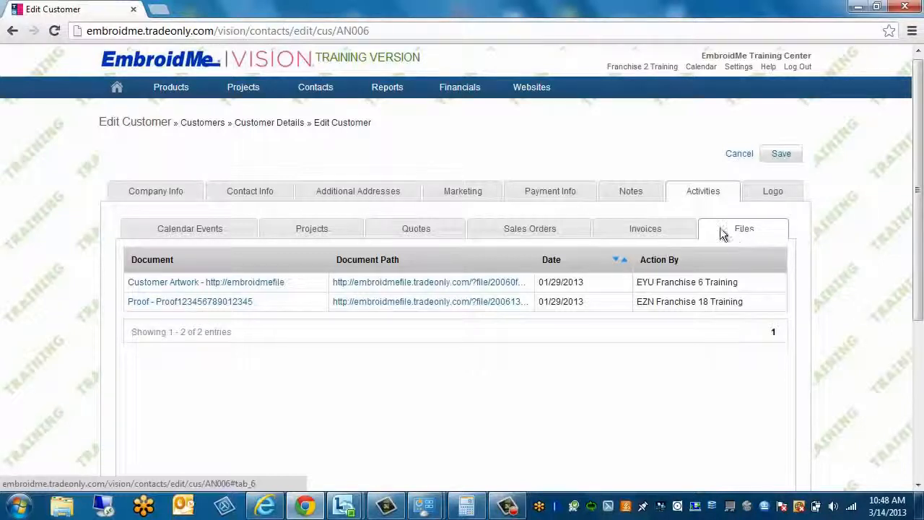
{"action": "left_click", "coordinate": [774, 194]}
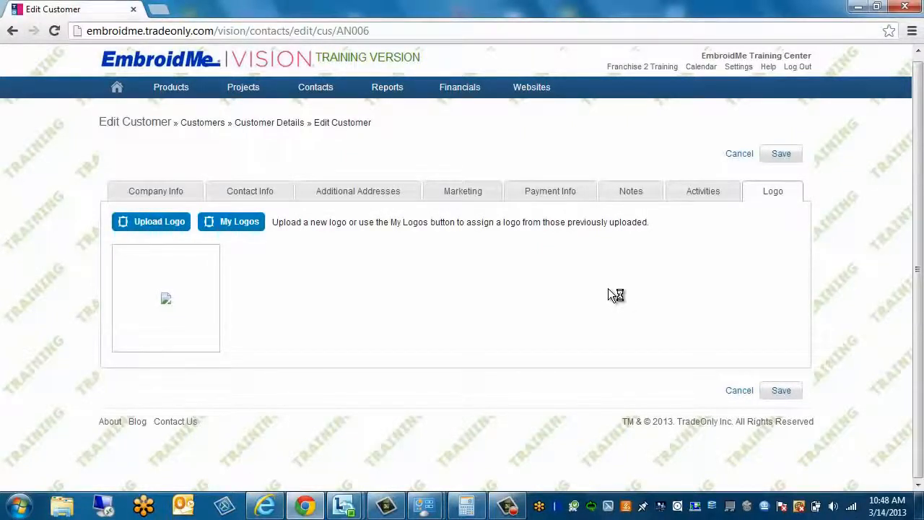
{"action": "left_click", "coordinate": [160, 223]}
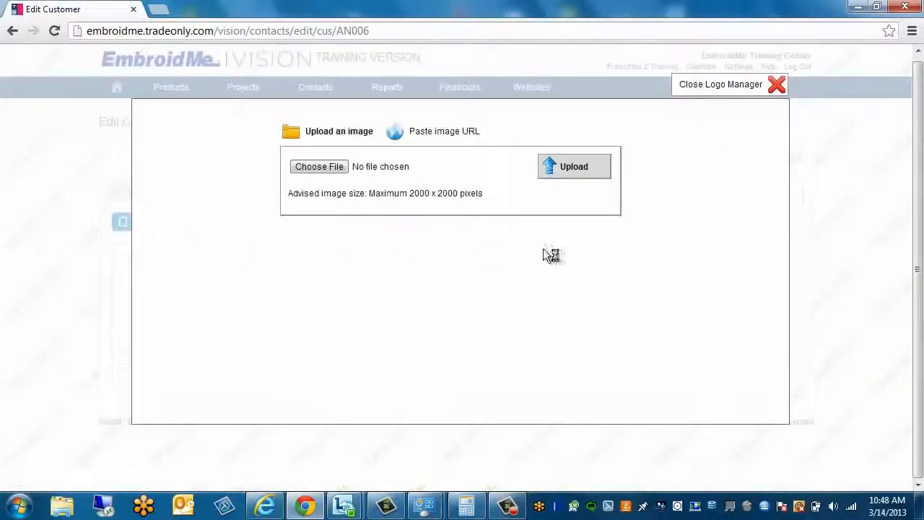
{"action": "left_click", "coordinate": [311, 165]}
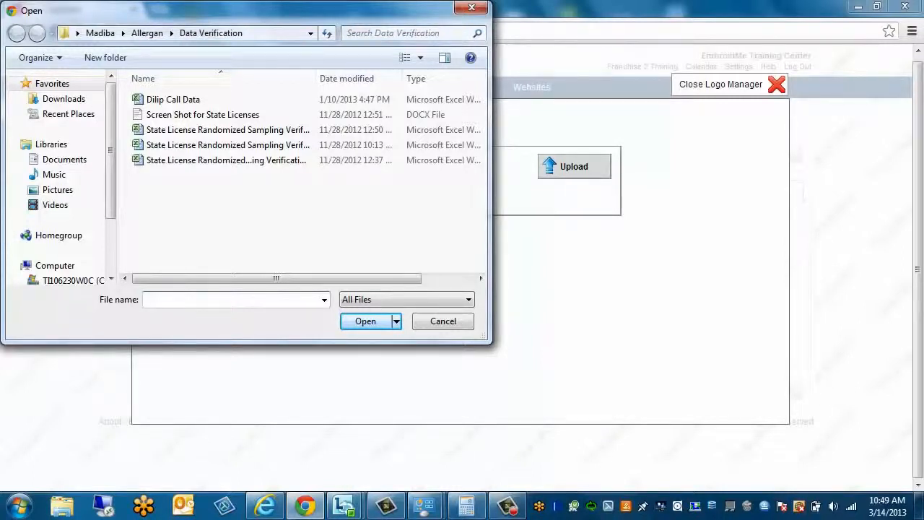
{"action": "left_click", "coordinate": [454, 323]}
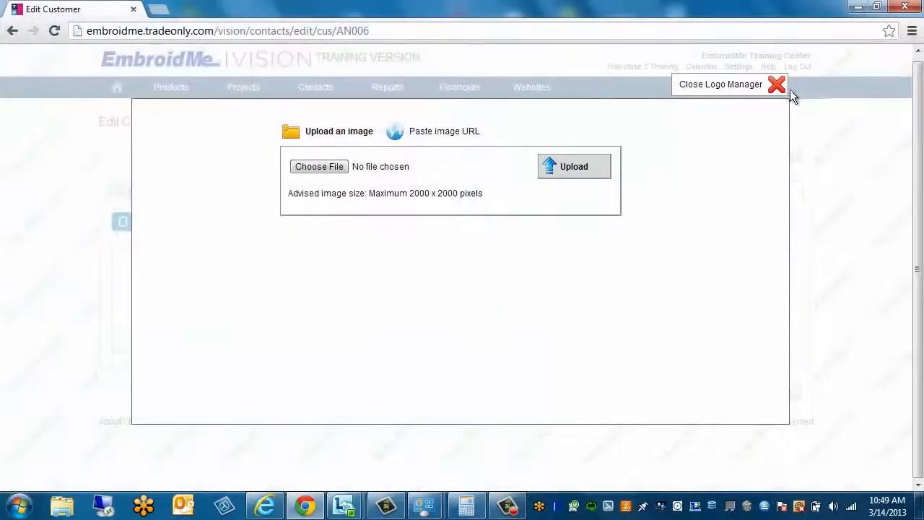
{"action": "left_click", "coordinate": [776, 86]}
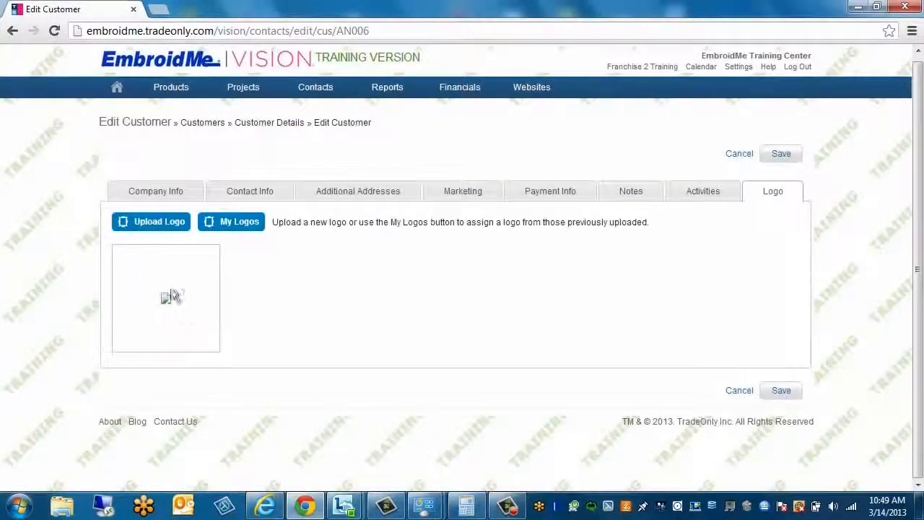
Clear the logo filter and assign the ACE Hardware logo to this customer
{"action": "left_click", "coordinate": [226, 226]}
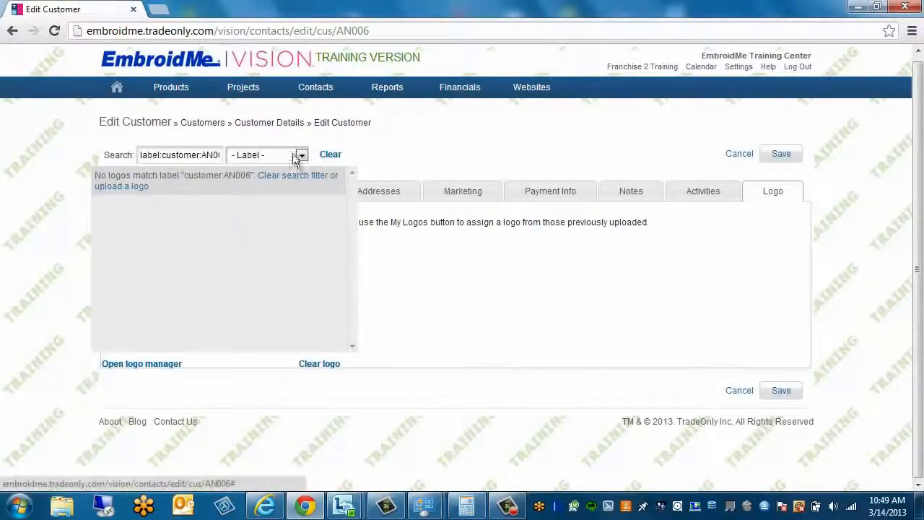
{"action": "left_click", "coordinate": [140, 135]}
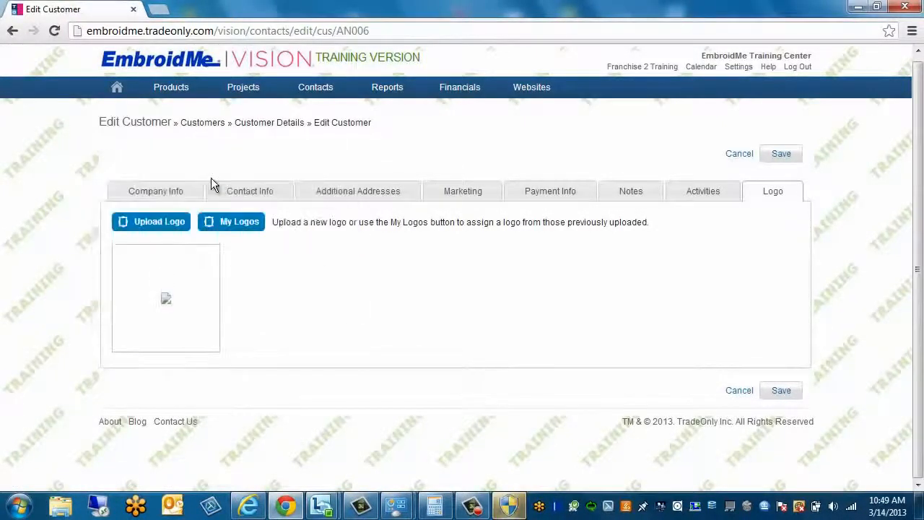
{"action": "left_click", "coordinate": [220, 224]}
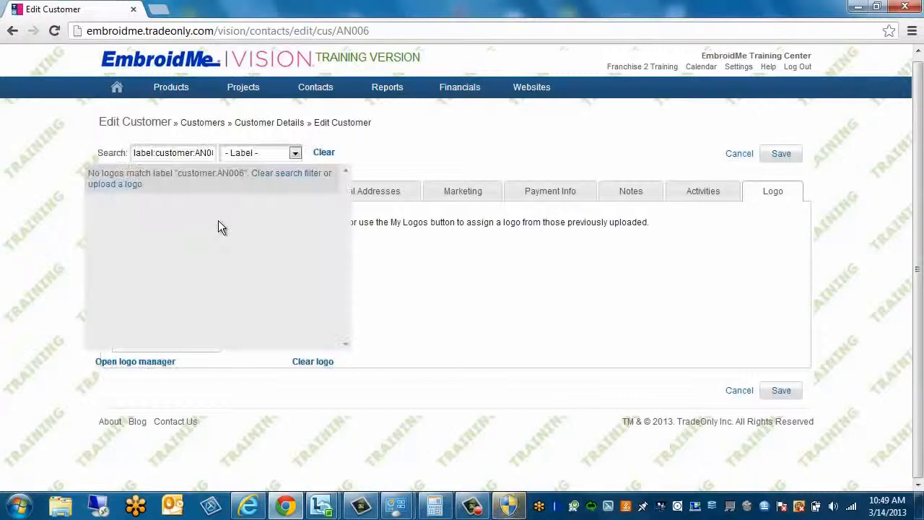
{"action": "left_click", "coordinate": [322, 154]}
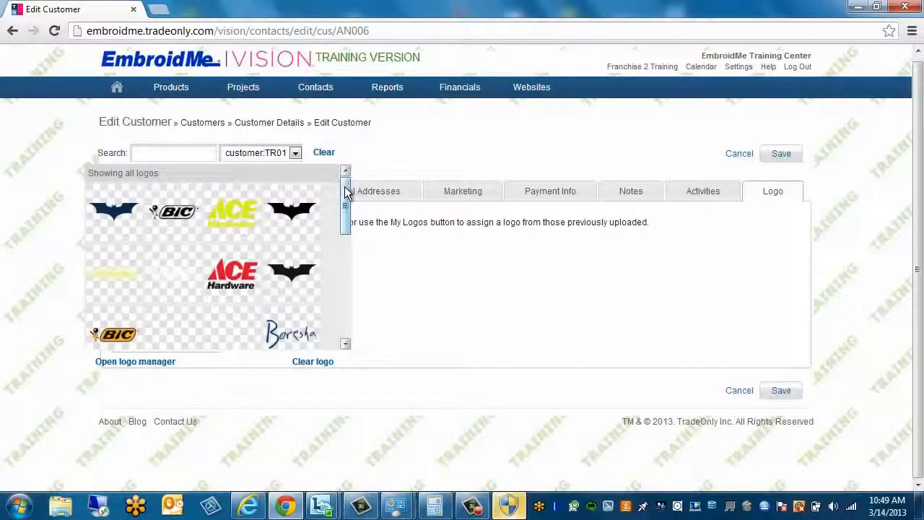
{"action": "left_click_drag", "start_coordinate": [345, 192], "coordinate": [345, 228]}
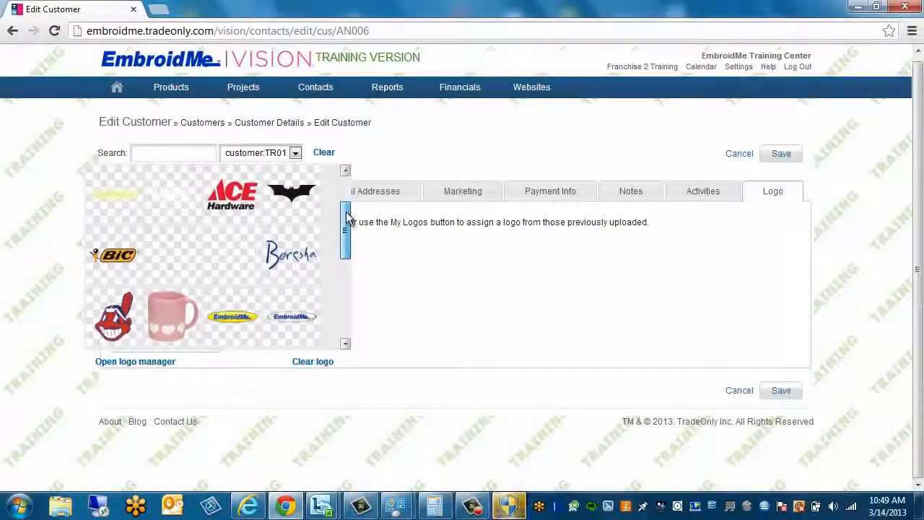
{"action": "left_click", "coordinate": [246, 202]}
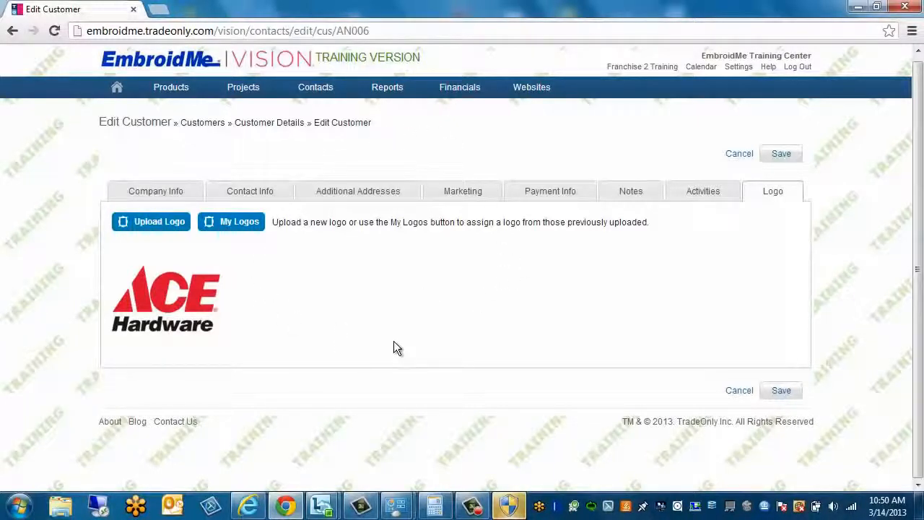
Save the customer's changes and go to the Contacts > Vendors overview
{"action": "left_click", "coordinate": [782, 392]}
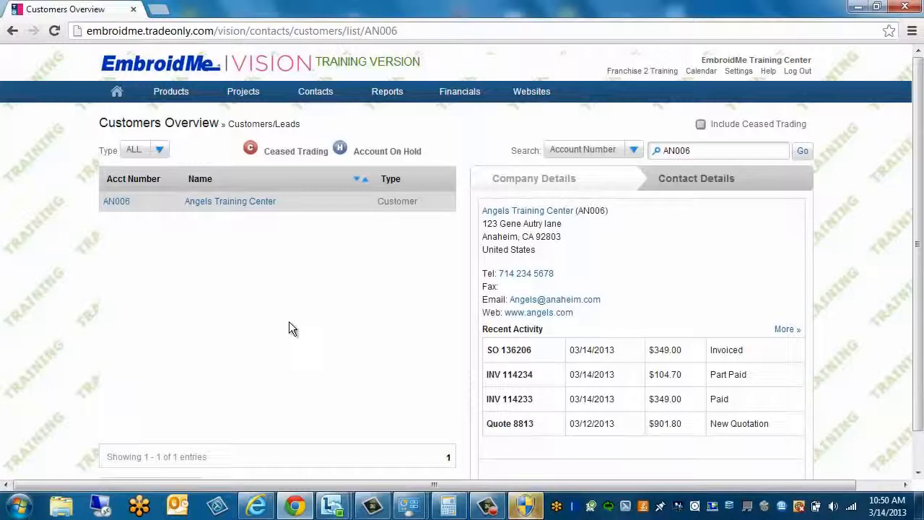
{"action": "mouse_move", "coordinate": [309, 98]}
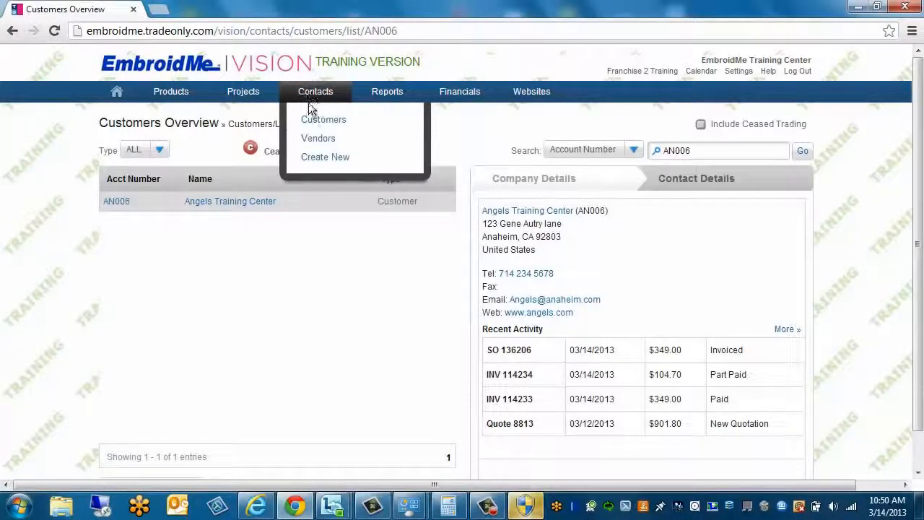
{"action": "left_click", "coordinate": [312, 141]}
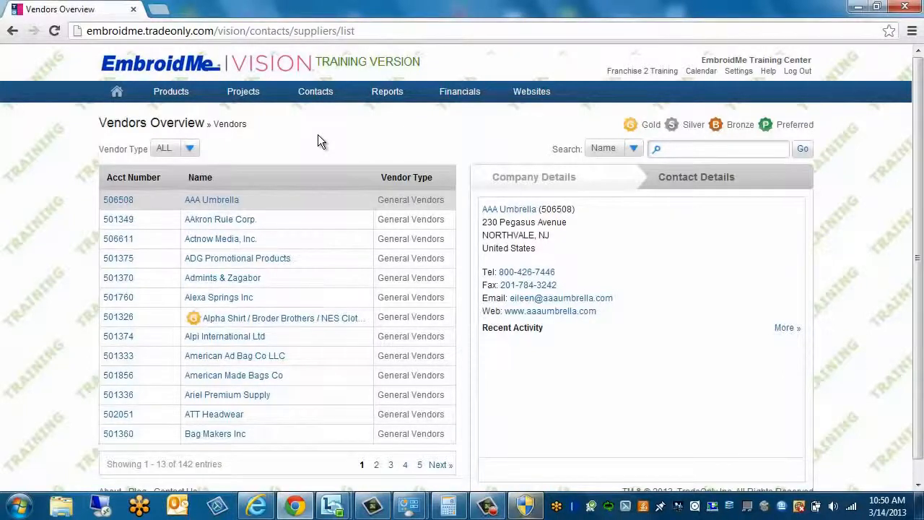
Open the Alpha Shirt / Broder Brothers vendor record for editing
{"action": "left_click", "coordinate": [226, 322]}
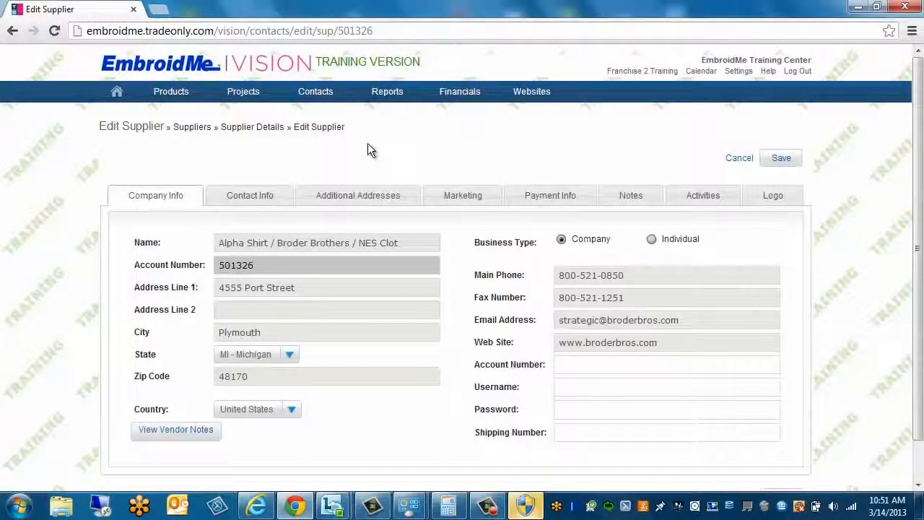
{"action": "mouse_move", "coordinate": [311, 92]}
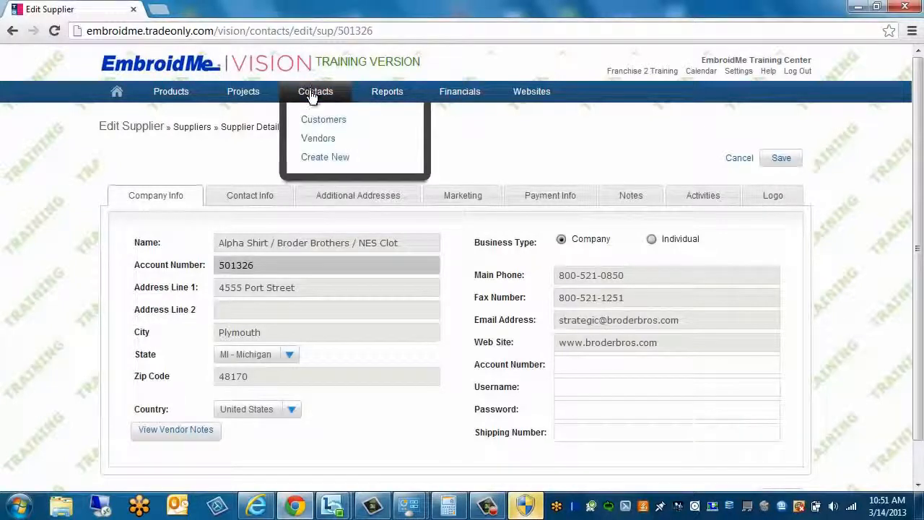
Start a new customer/vendor contact, attempt to save it, then close it
{"action": "left_click", "coordinate": [315, 160]}
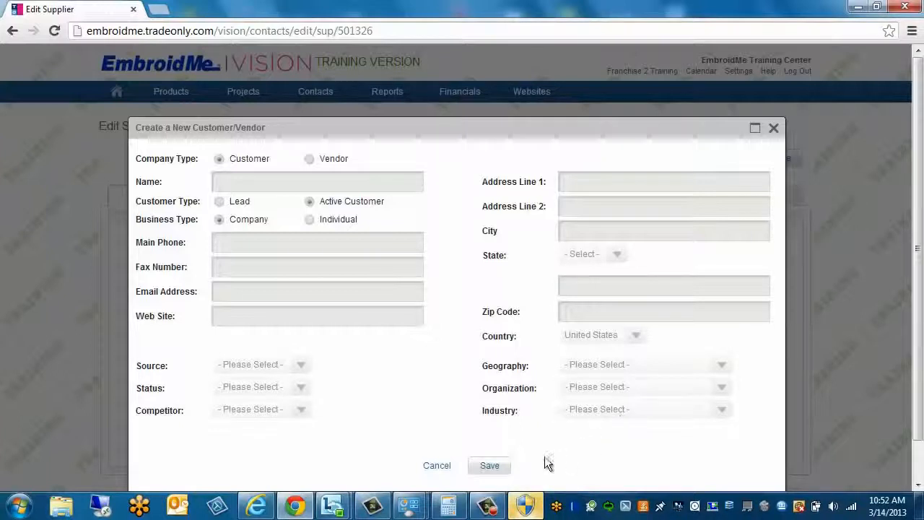
{"action": "left_click", "coordinate": [489, 466]}
{"action": "left_click", "coordinate": [774, 129]}
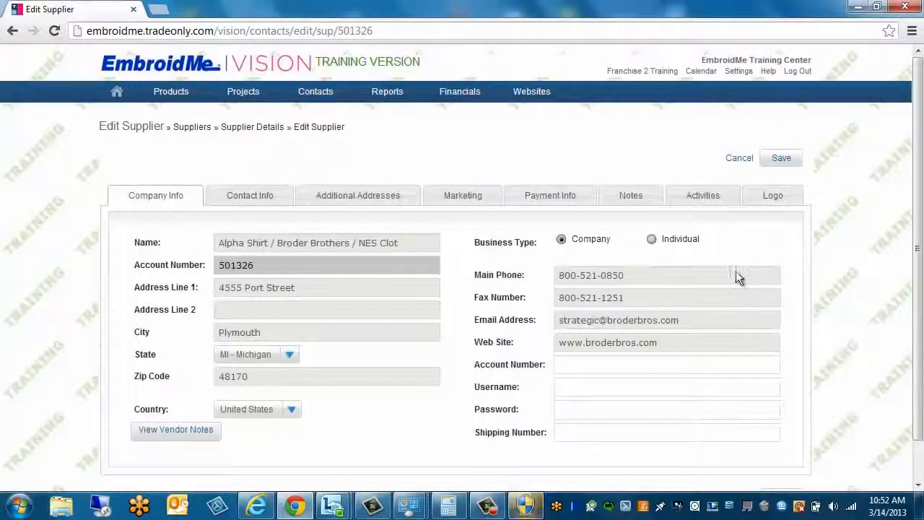
Bring up a blank Create a New Project form from the Projects menu
{"action": "mouse_move", "coordinate": [315, 94]}
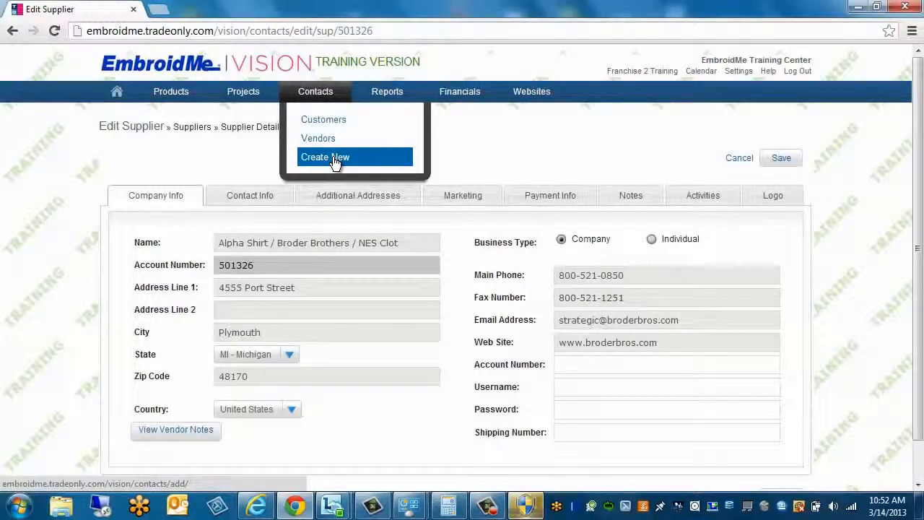
{"action": "mouse_move", "coordinate": [260, 99]}
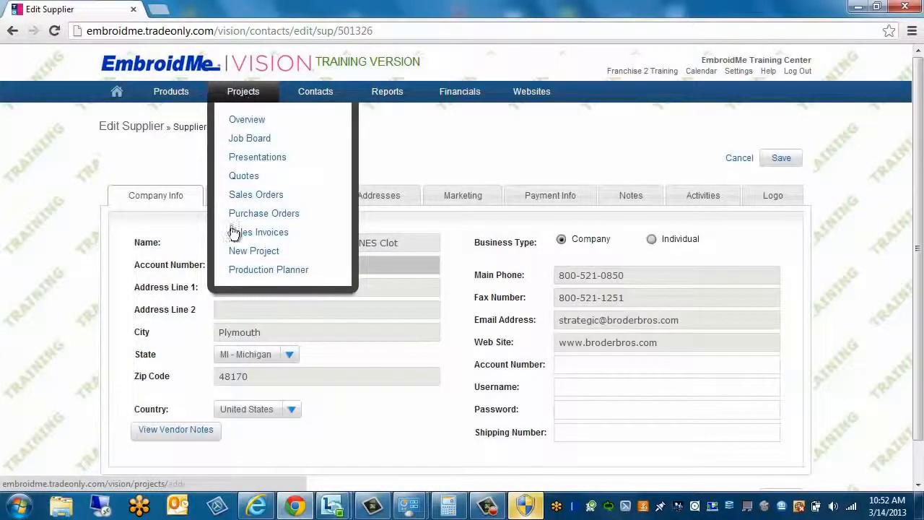
{"action": "left_click", "coordinate": [238, 253]}
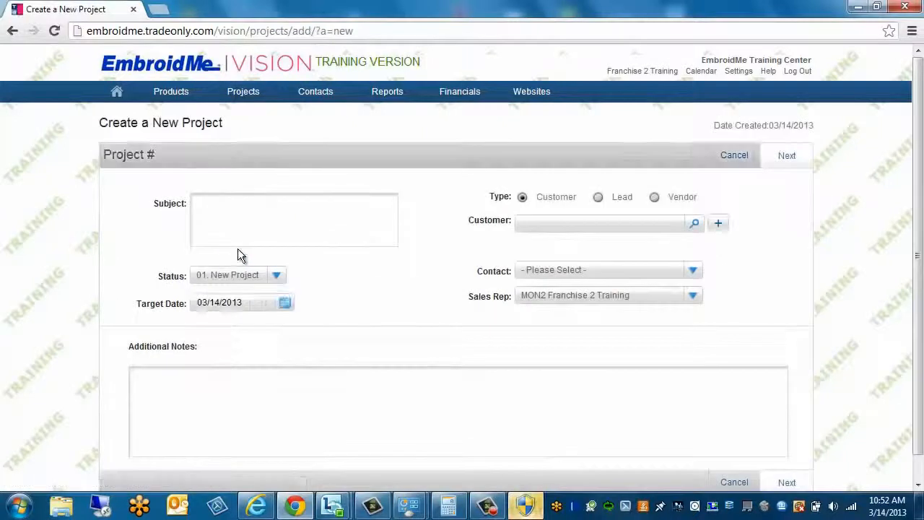
Enter subject 'Training Test' and select Anaheim Little League as the customer
{"action": "left_click", "coordinate": [228, 200]}
{"action": "type", "text": "Training Test"}
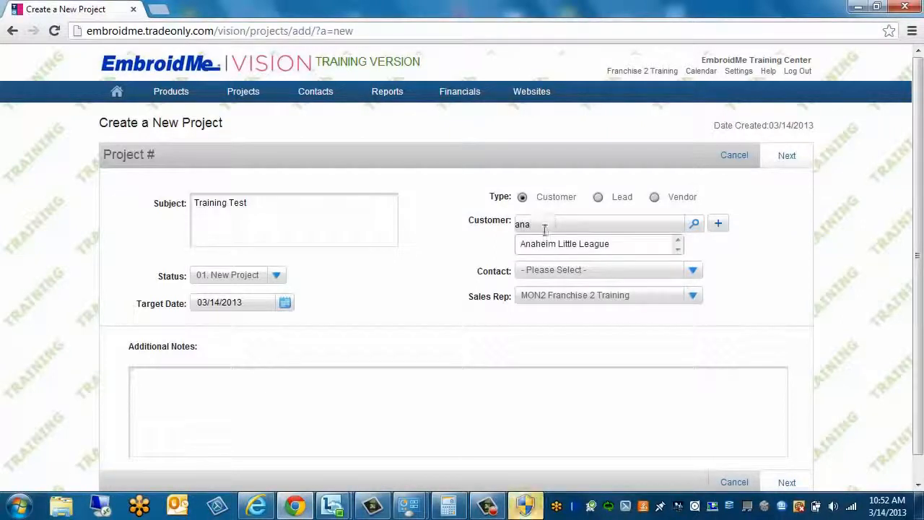
{"action": "left_click", "coordinate": [541, 246]}
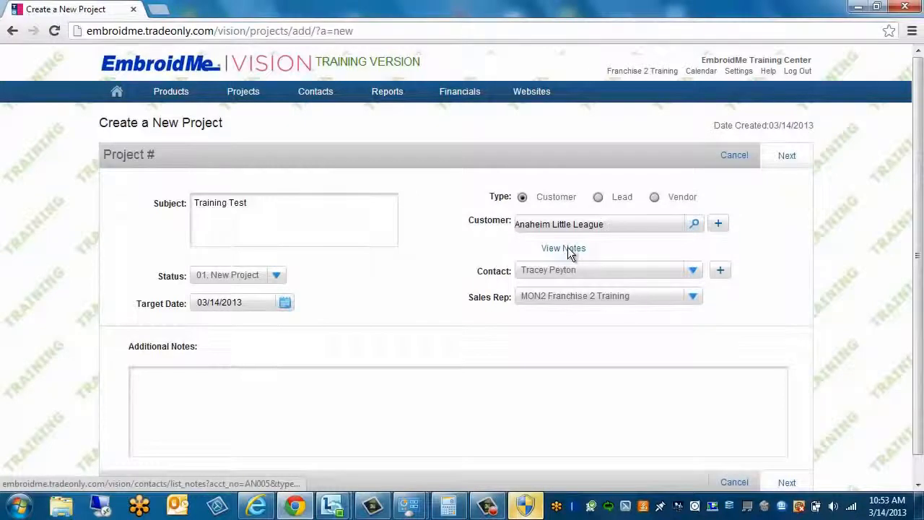
{"action": "left_click", "coordinate": [568, 248]}
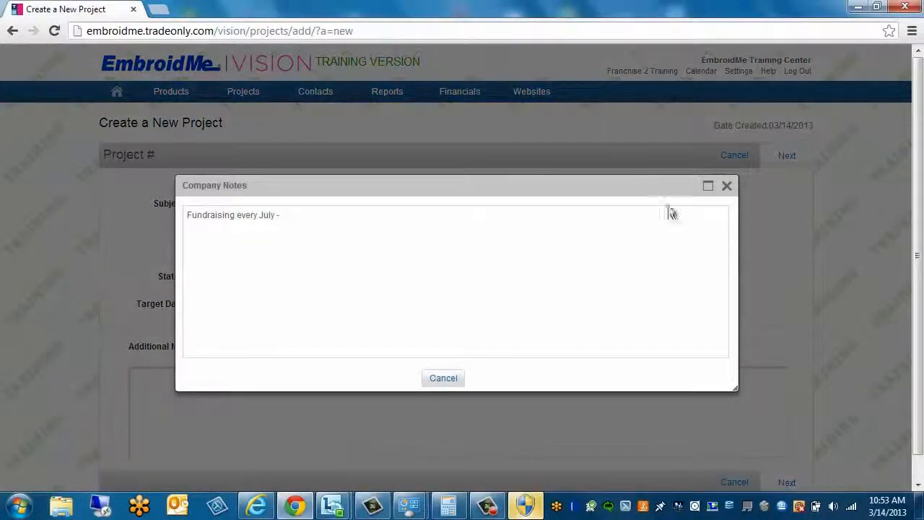
{"action": "left_click", "coordinate": [726, 185]}
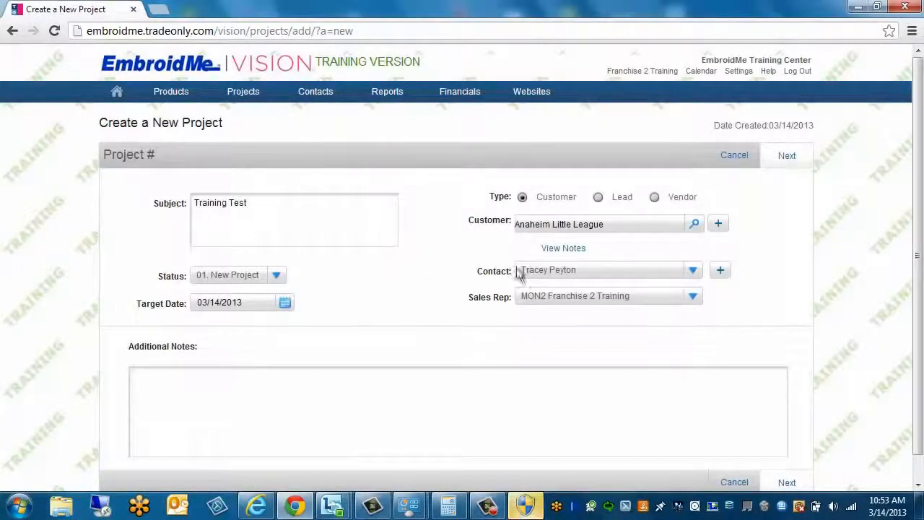
{"action": "left_click", "coordinate": [720, 226]}
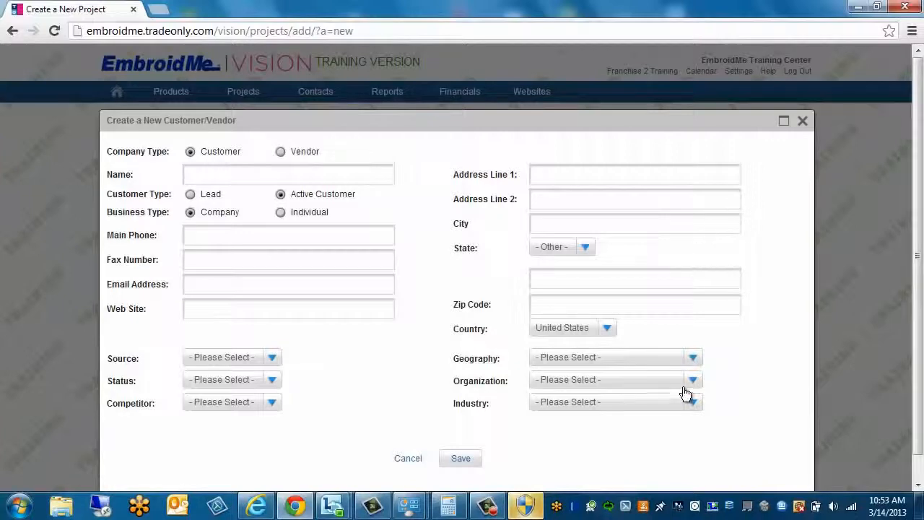
{"action": "left_click", "coordinate": [802, 121]}
{"action": "mouse_move", "coordinate": [785, 155]}
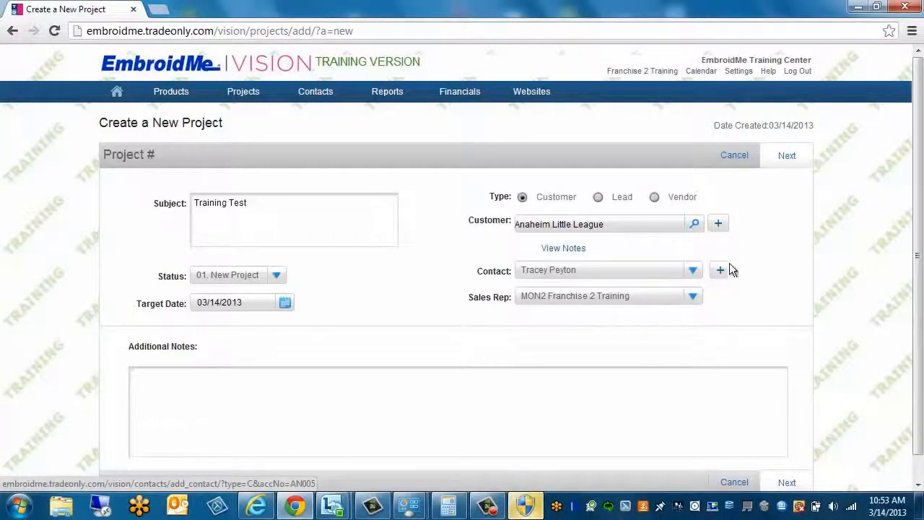
{"action": "left_click", "coordinate": [785, 155]}
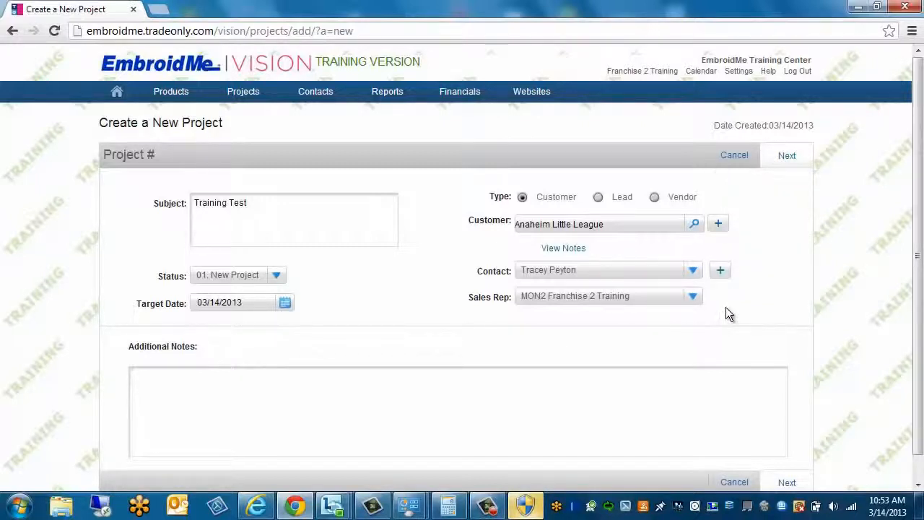
Go to Contacts > Customers to list all 111 customers and leads
{"action": "mouse_move", "coordinate": [304, 93]}
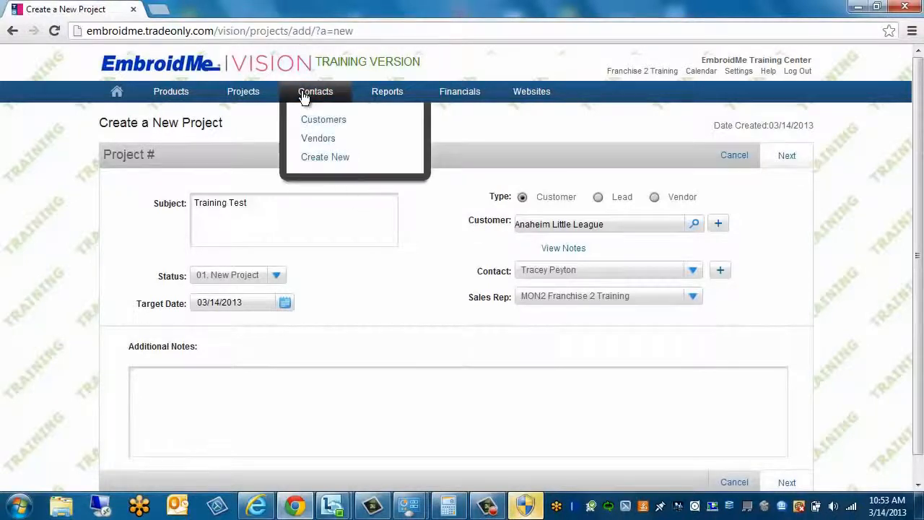
{"action": "left_click", "coordinate": [323, 121]}
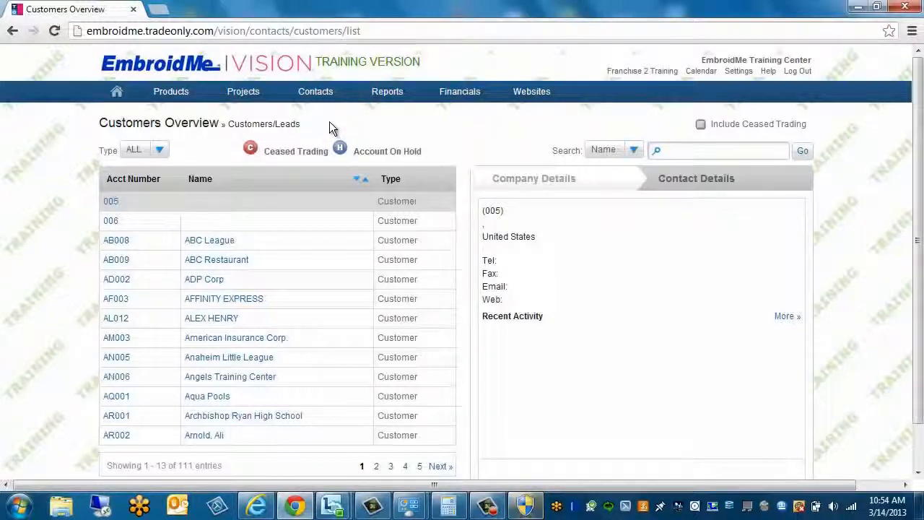
Open Settings > System > EME CRM Settings in TradeOnly Account
{"action": "left_click", "coordinate": [738, 72]}
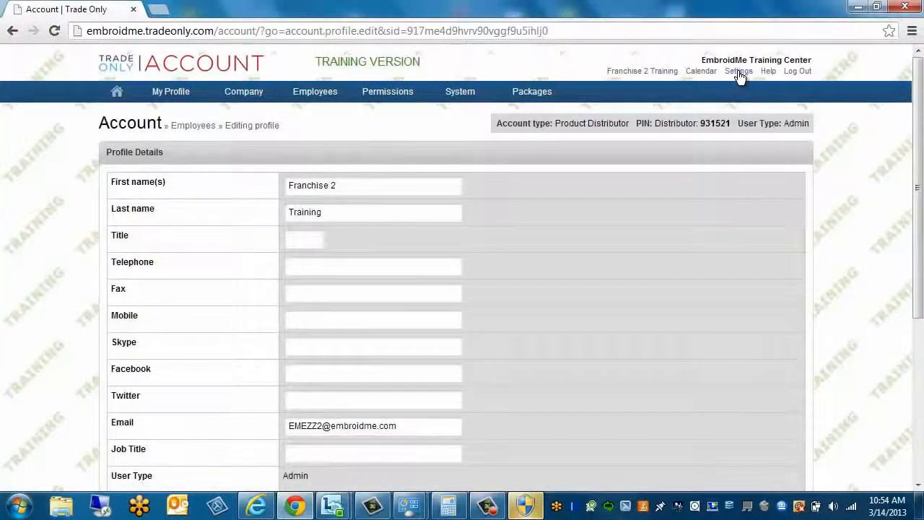
{"action": "mouse_move", "coordinate": [462, 98]}
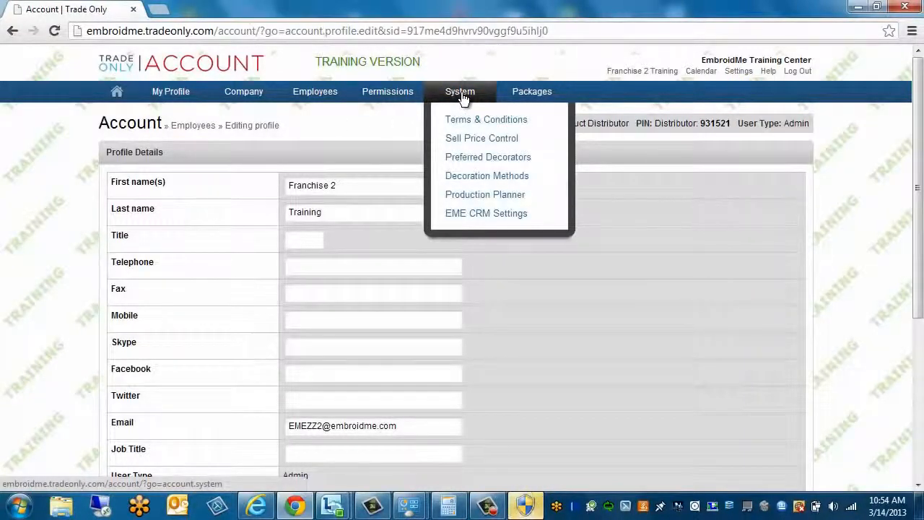
{"action": "left_click", "coordinate": [481, 214]}
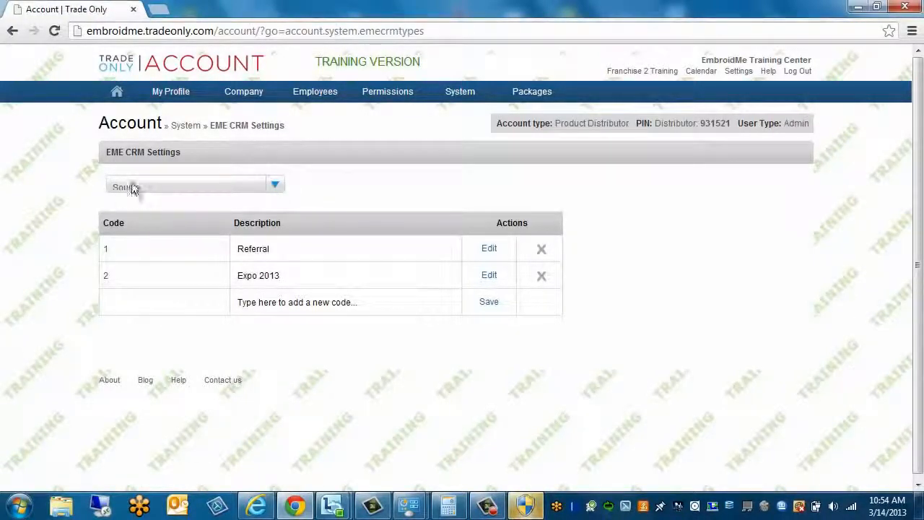
Add Email as Source code 3
{"action": "left_click", "coordinate": [318, 303]}
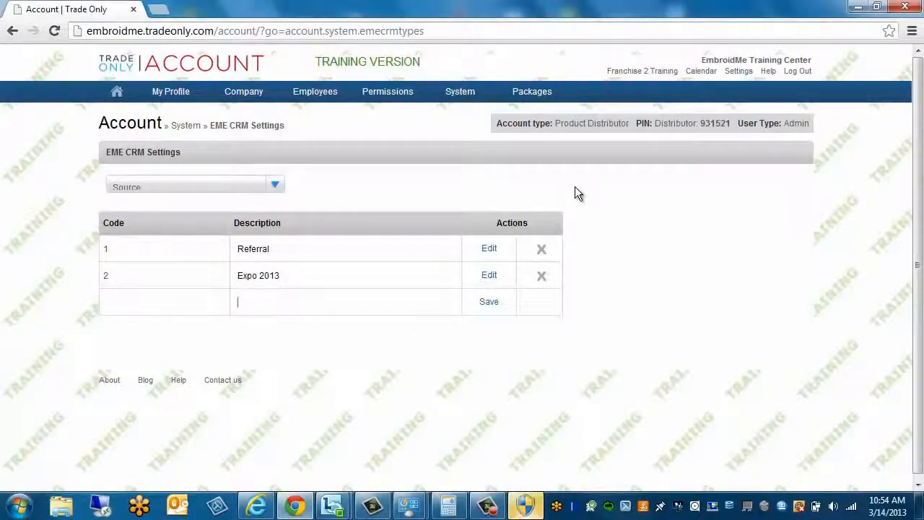
{"action": "type", "text": "Email"}
{"action": "left_click", "coordinate": [489, 303]}
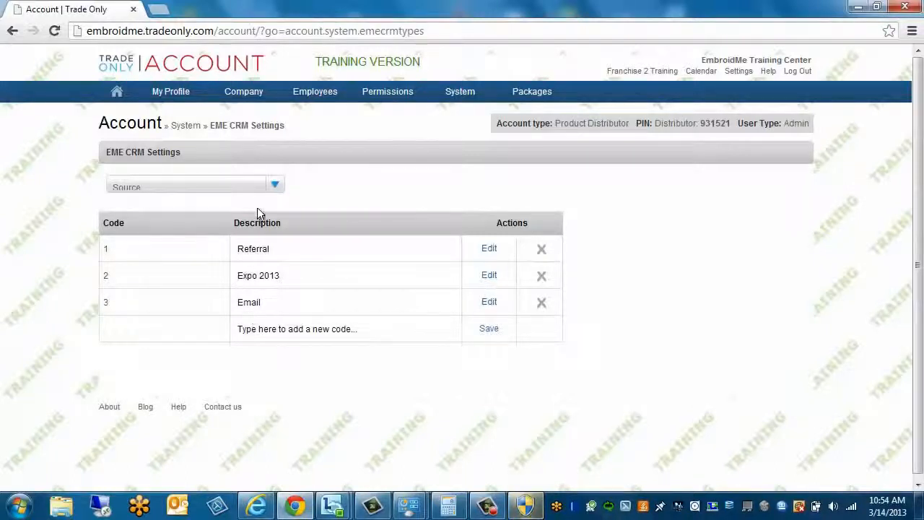
Switch to Industry codes and add Local Public Schools as code 2
{"action": "left_click", "coordinate": [275, 183]}
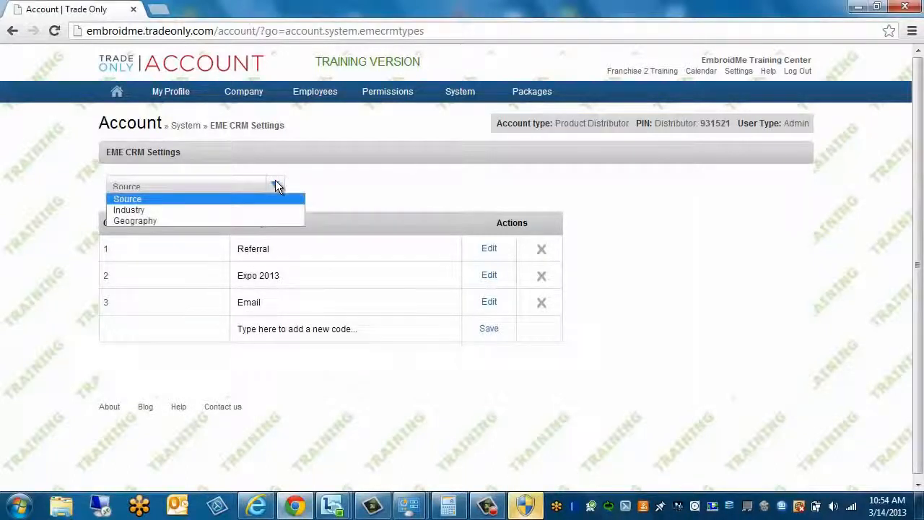
{"action": "left_click", "coordinate": [128, 210]}
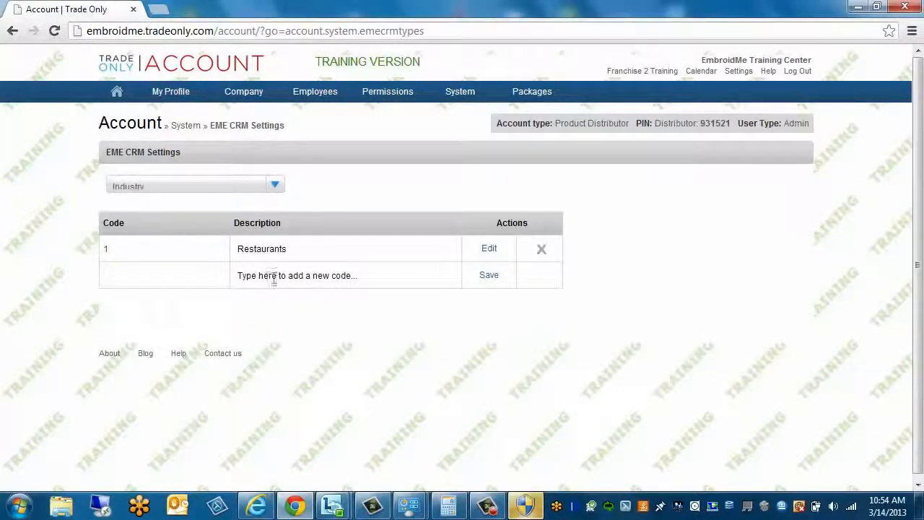
{"action": "left_click", "coordinate": [280, 277]}
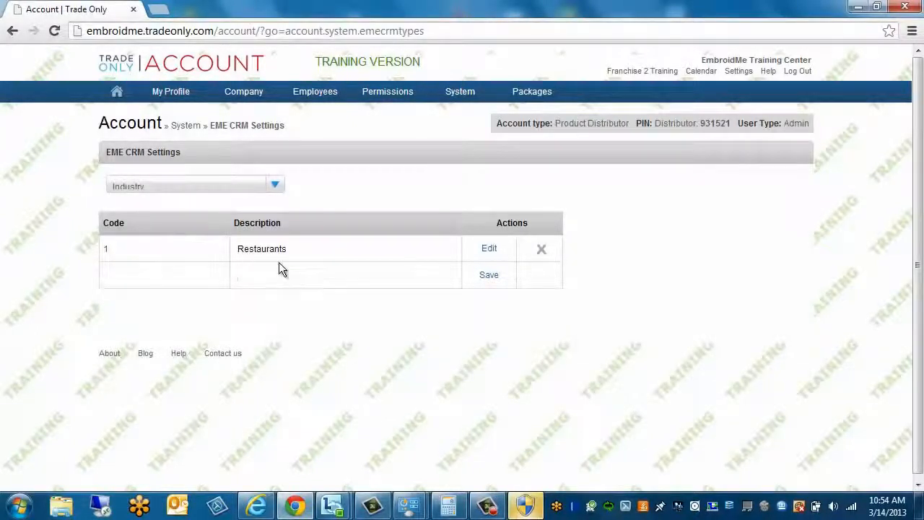
{"action": "type", "text": "Local Publi"}
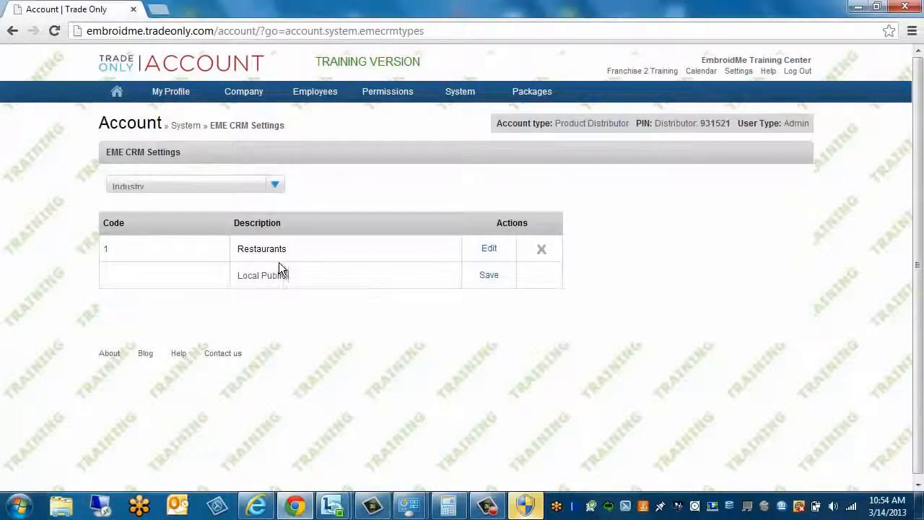
{"action": "type", "text": "c Schools"}
{"action": "left_click", "coordinate": [489, 278]}
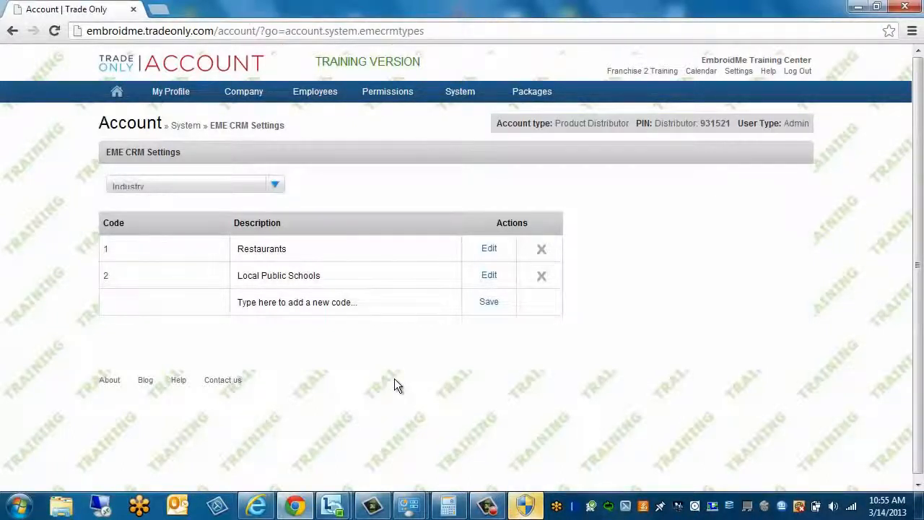
Switch to Geography codes and add East Coast as code 2
{"action": "left_click", "coordinate": [275, 186]}
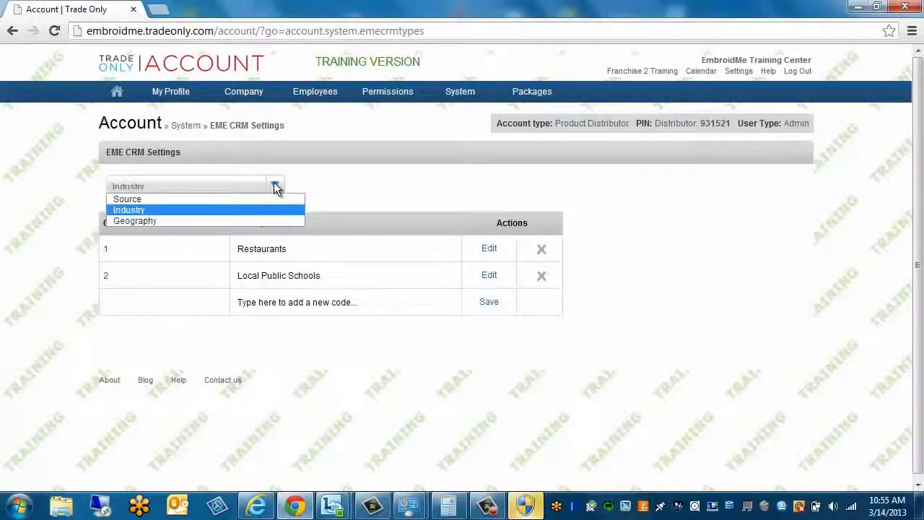
{"action": "left_click", "coordinate": [147, 220]}
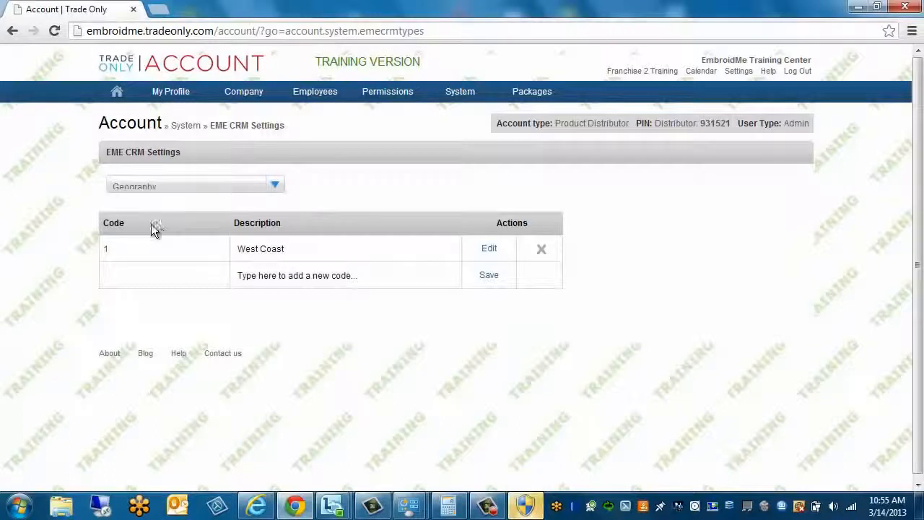
{"action": "left_click", "coordinate": [283, 275]}
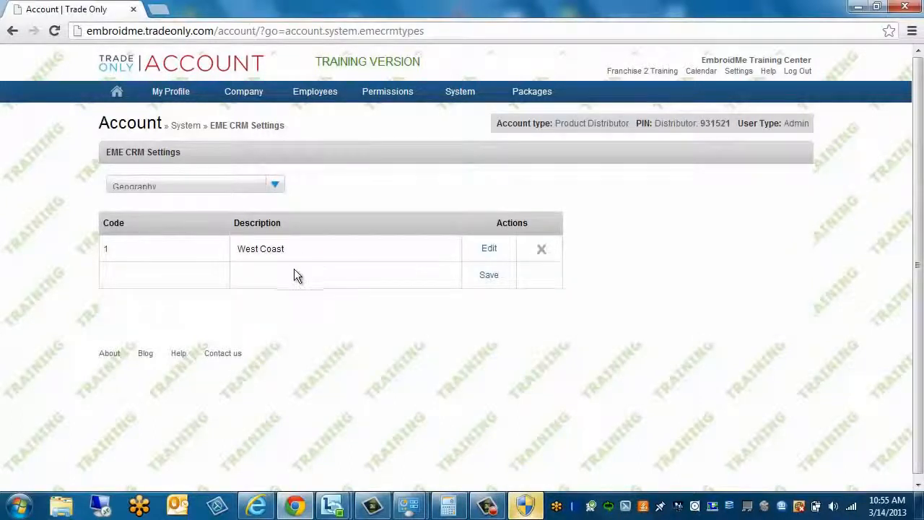
{"action": "type", "text": "Eas"}
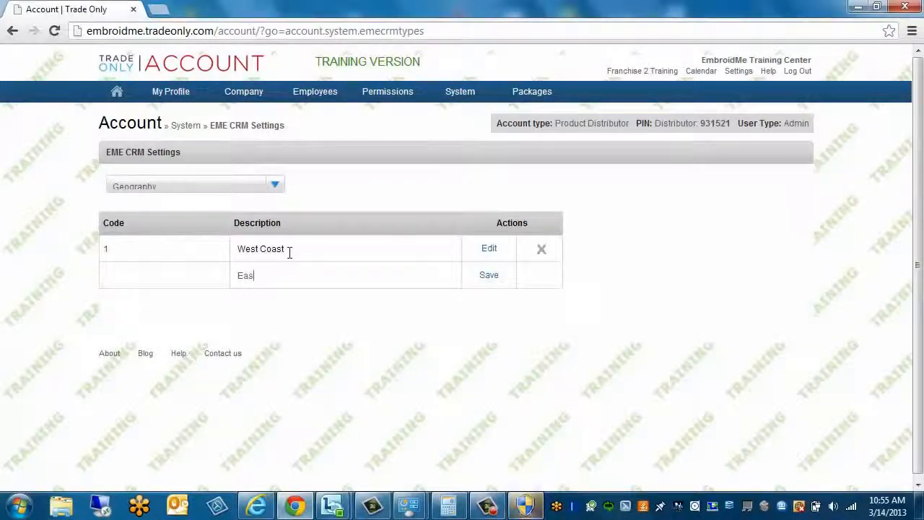
{"action": "type", "text": "t Coast"}
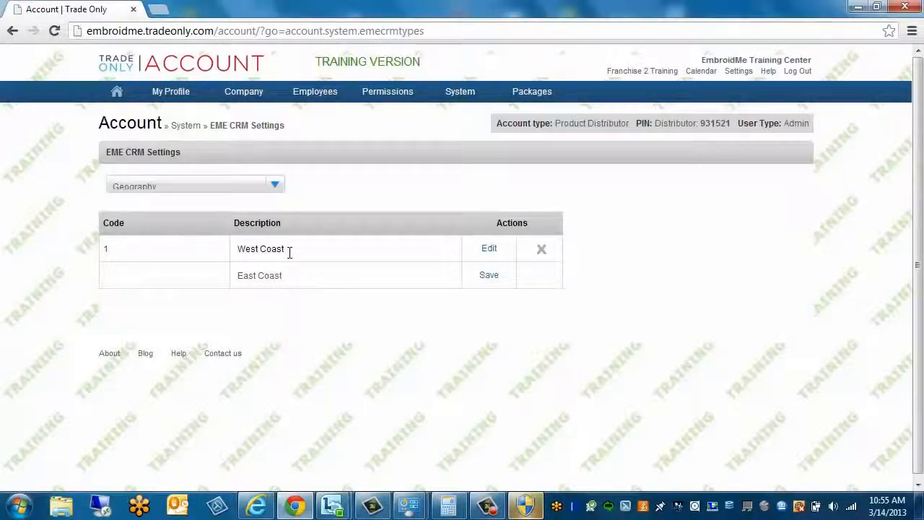
{"action": "left_click", "coordinate": [488, 276]}
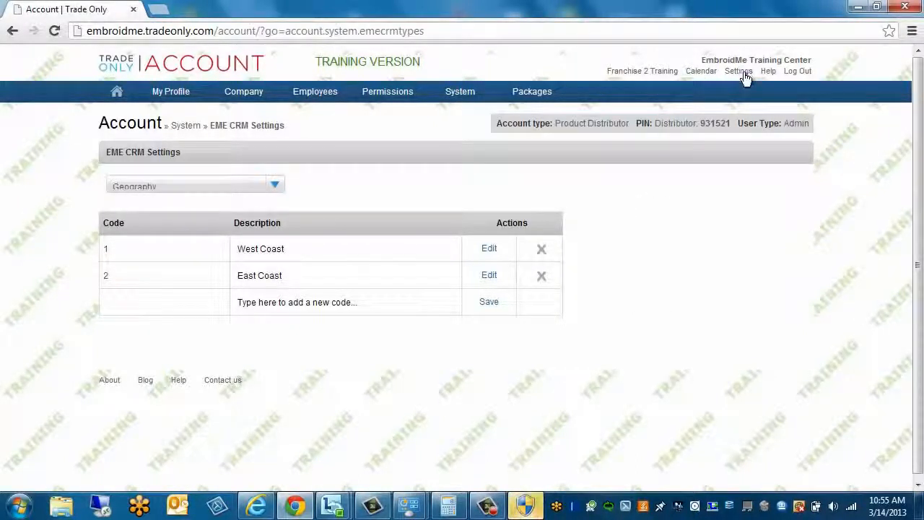
Return to EmbroidMe Vision through the home menu's VISION link
{"action": "mouse_move", "coordinate": [459, 101]}
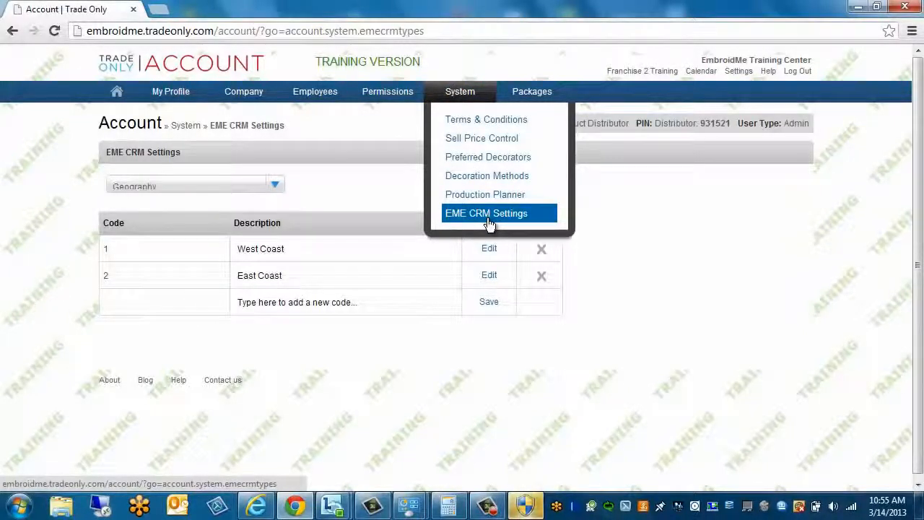
{"action": "mouse_move", "coordinate": [117, 92]}
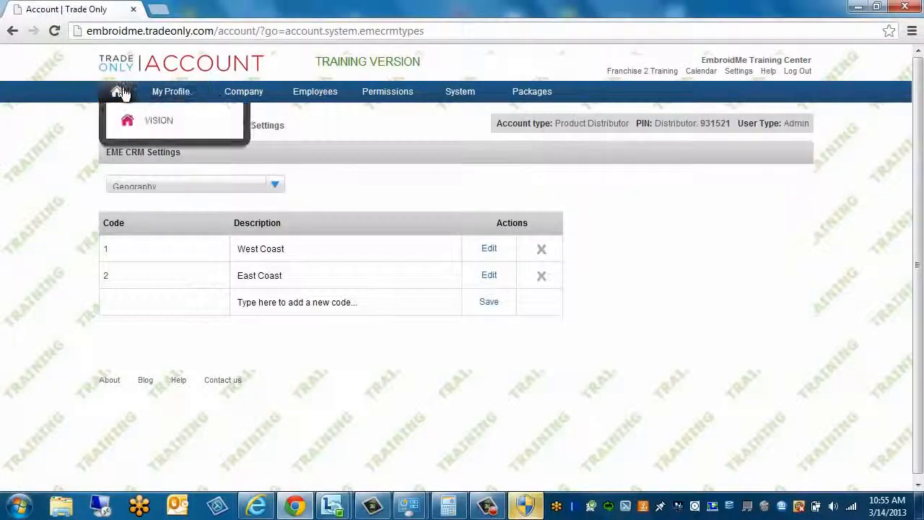
{"action": "left_click", "coordinate": [127, 124]}
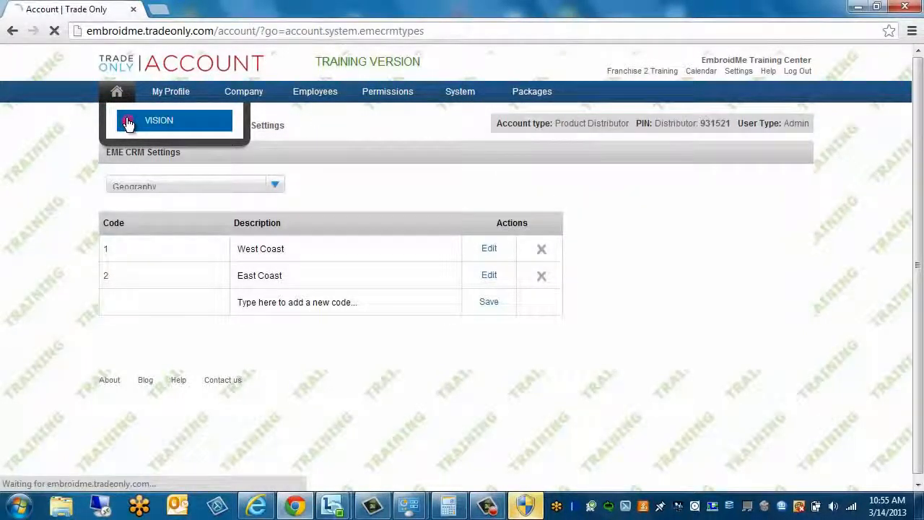